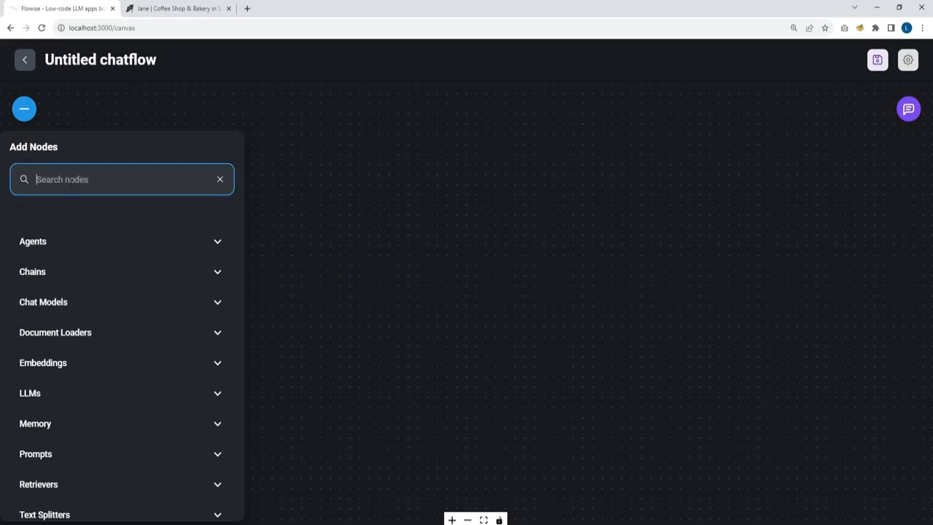
Step: Add a ChatOpenAI node to the canvas and connect it to the flowise2 credential
scroll(181, 362, "down", 2)
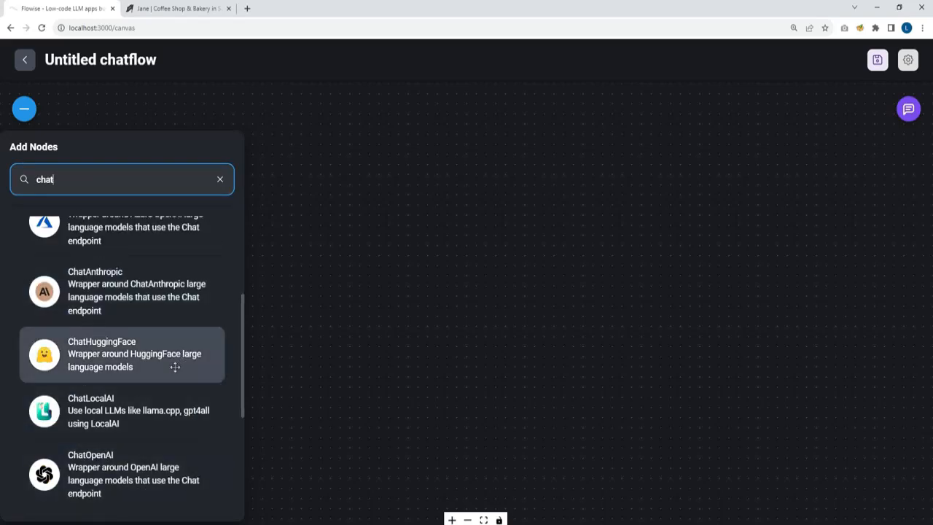
scroll(182, 362, "down", 2)
left_click_drag(181, 362, 453, 192)
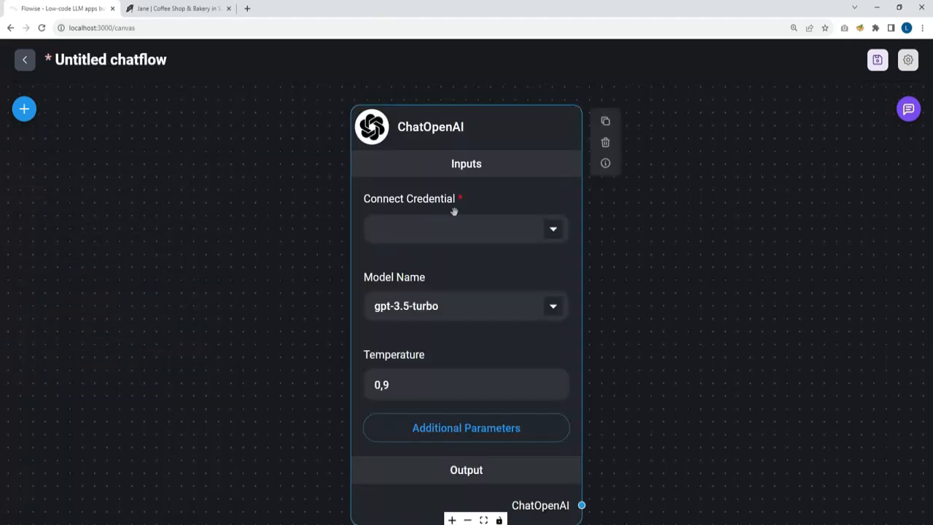
left_click(553, 230)
left_click(408, 258)
scroll(450, 179, "down", 2)
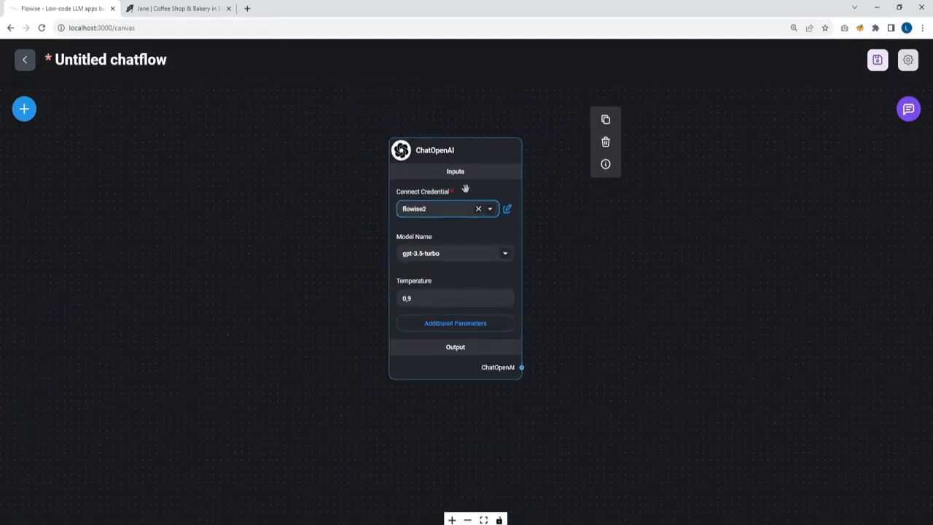
Step: Find the web scraper nodes and place a Cheerio Web Scraper beside the ChatOpenAI node
left_click(24, 108)
type("chat")
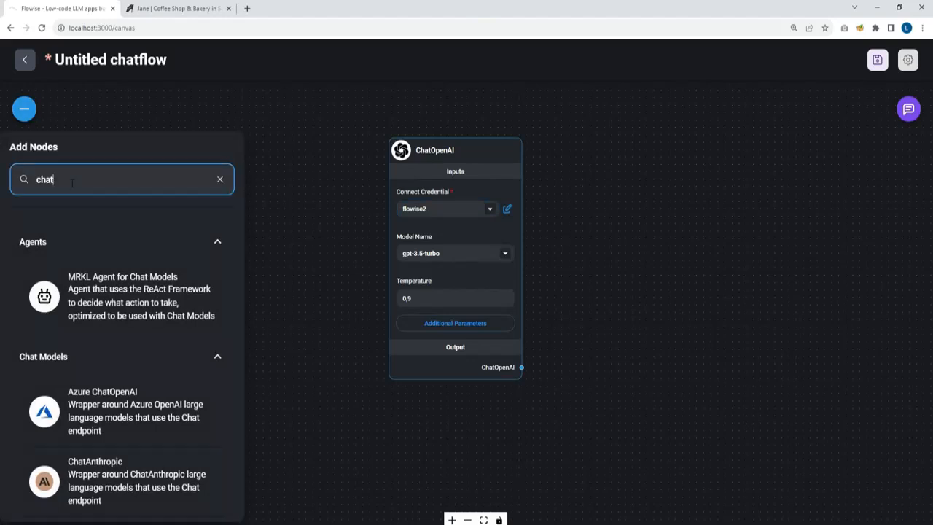
type("scra")
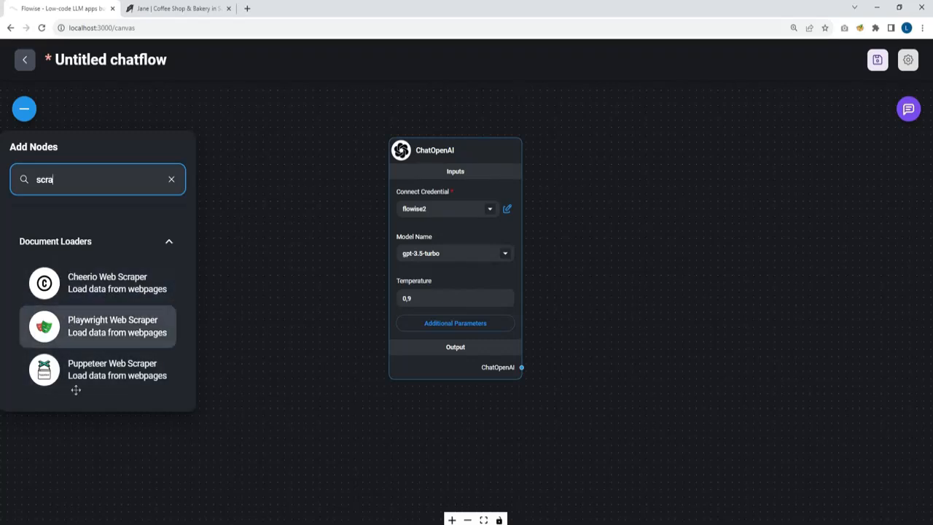
left_click_drag(87, 285, 260, 293)
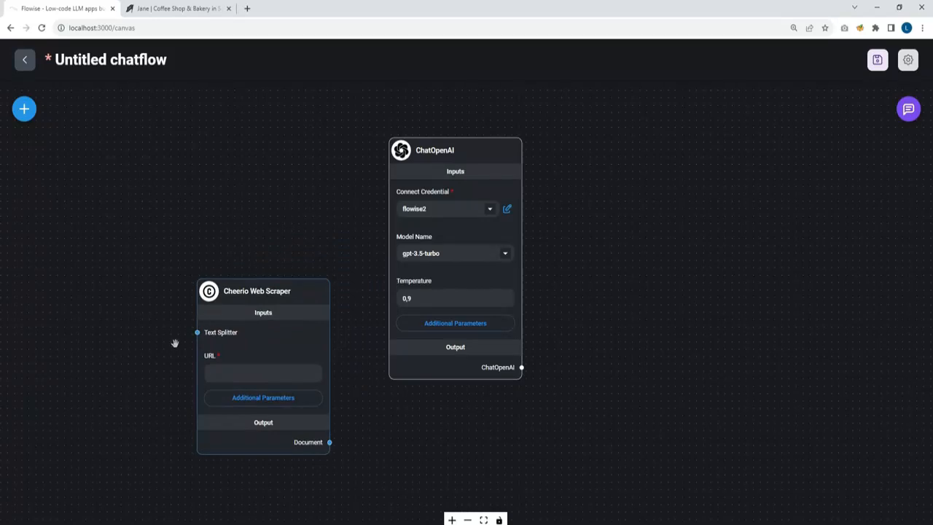
left_click(205, 372)
left_click(174, 8)
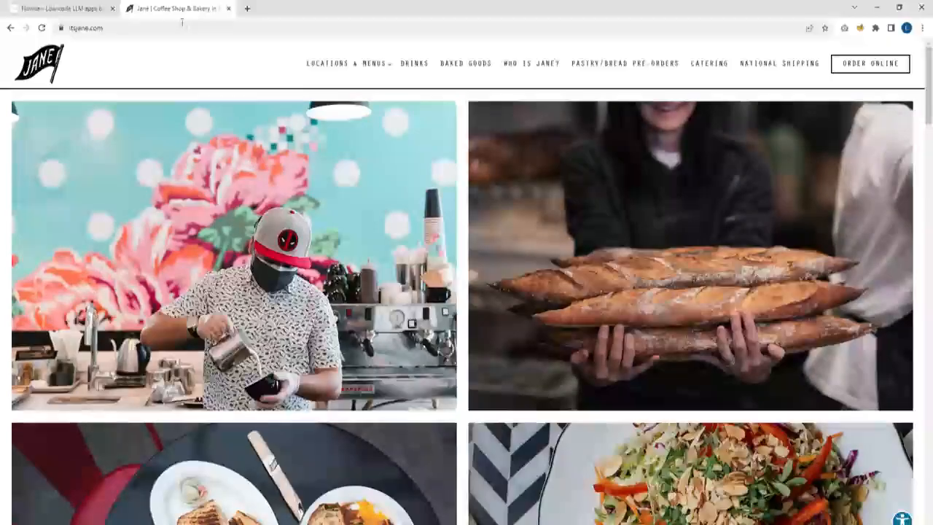
left_click(181, 27)
key("ctrl+c")
left_click(73, 8)
left_click(240, 373)
key("ctrl+v")
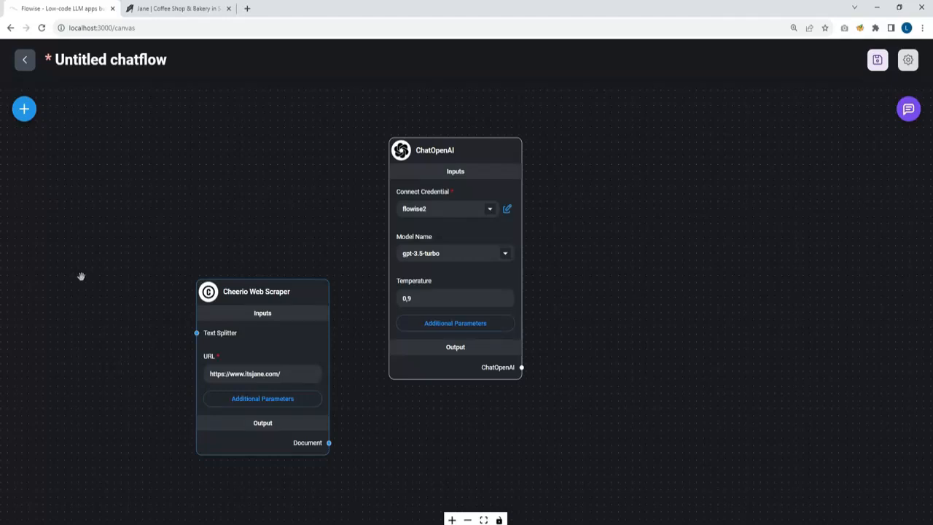
Step: Add an HtmlToMarkdown Text Splitter node and connect its output to the Cheerio Web Scraper's Text Splitter input
left_click(24, 109)
left_click(59, 179)
type("split")
scroll(93, 361, "down", 2)
scroll(115, 441, "down", 1)
scroll(106, 427, "up", 3)
left_click_drag(90, 363, 97, 227)
left_click_drag(151, 373, 195, 333)
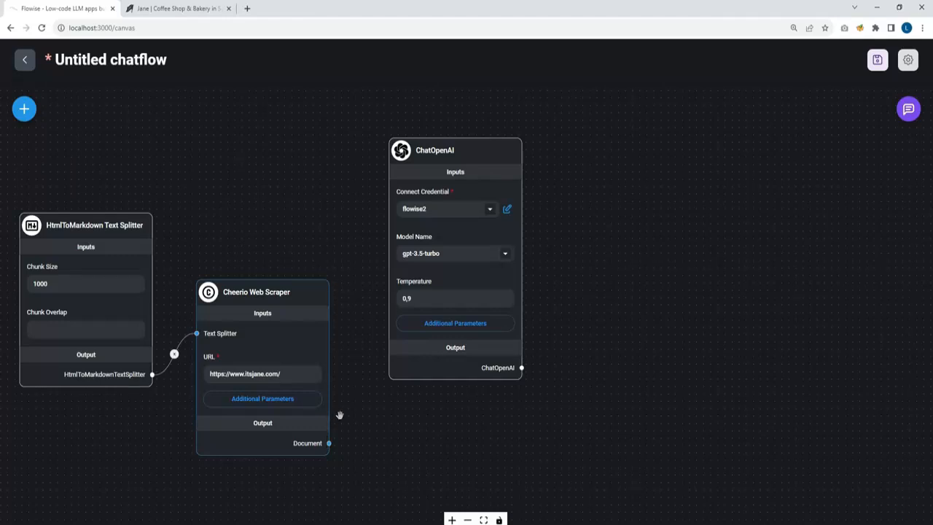
Step: Add a Conversational Retrieval QA Chain node and connect the ChatOpenAI output to its Language Model input
left_click(23, 109)
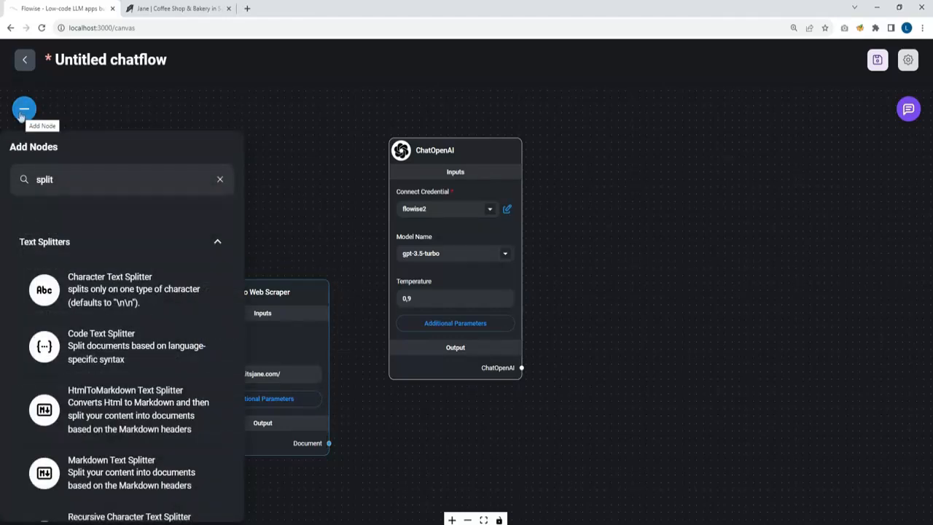
type("chain")
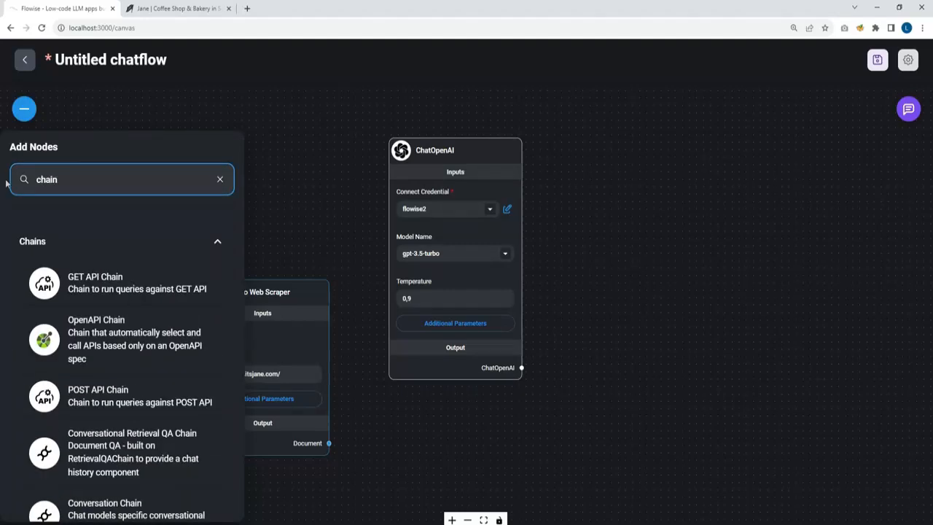
scroll(99, 364, "down", 2)
scroll(109, 393, "down", 5)
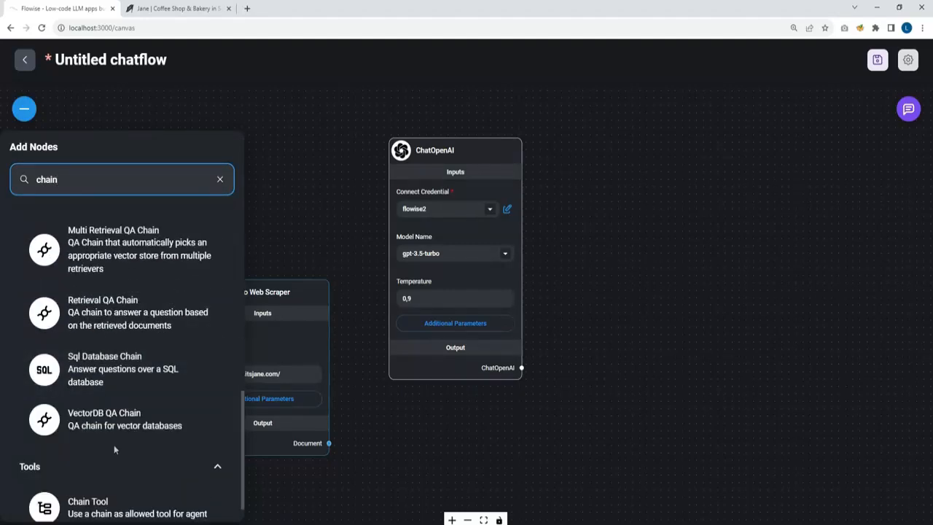
scroll(115, 438, "up", 3)
scroll(120, 404, "up", 2)
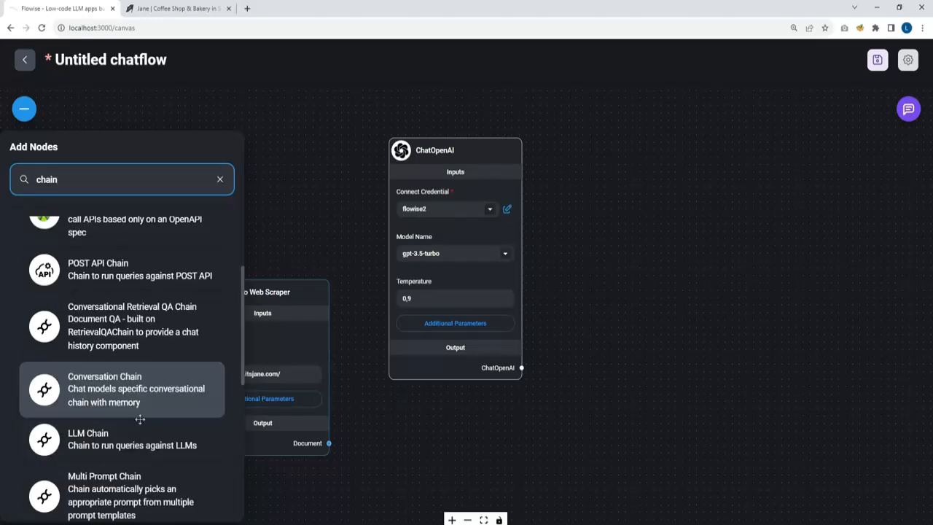
left_click_drag(93, 314, 703, 321)
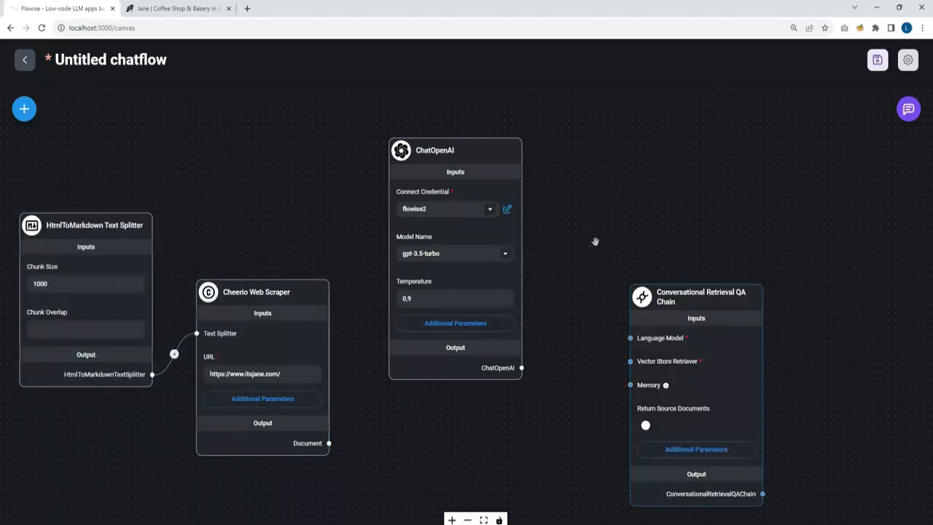
left_click_drag(522, 367, 630, 338)
Step: Add a Pinecone Upsert Document node below the ChatOpenAI node
left_click_drag(628, 381, 620, 270)
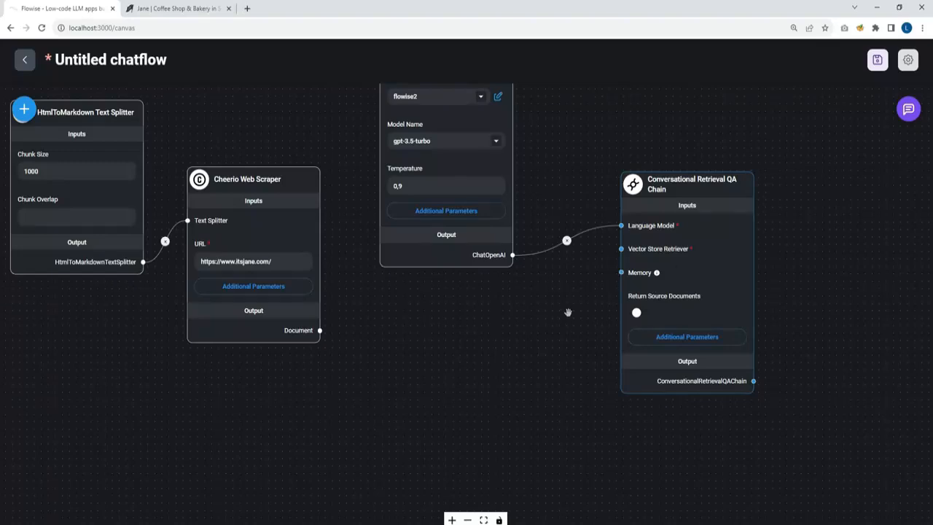
left_click(24, 109)
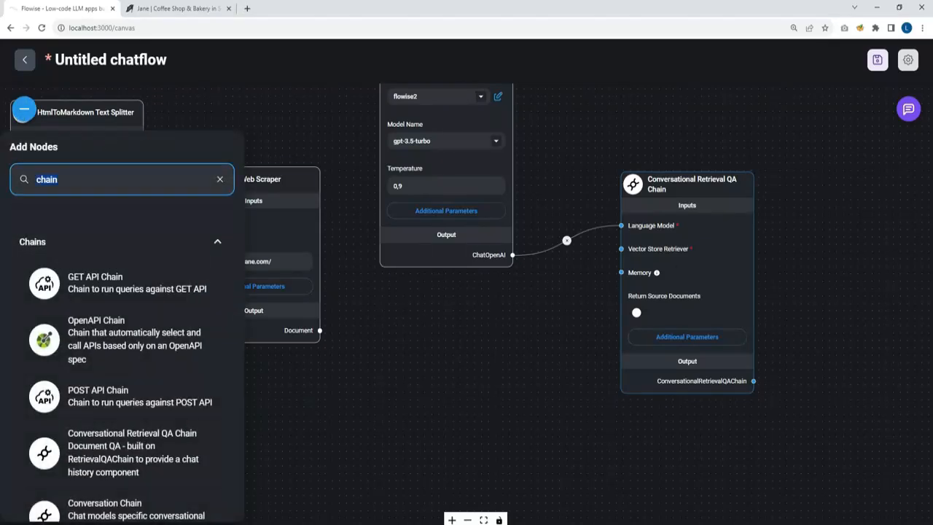
type("pineco")
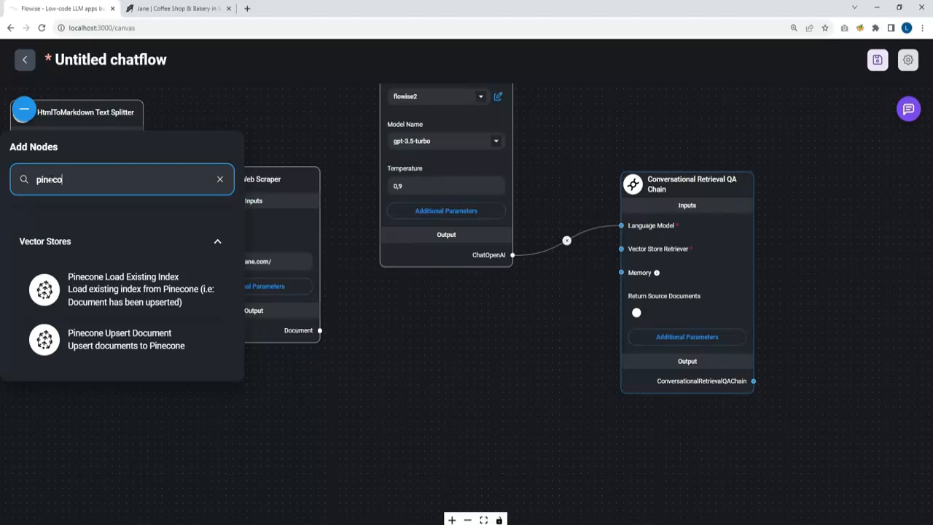
left_click_drag(121, 338, 433, 437)
Step: Add an OpenAI Embeddings node with the flowise2 credential and connect it to the Embeddings input of Pinecone Upsert Document
left_click_drag(479, 372, 514, 281)
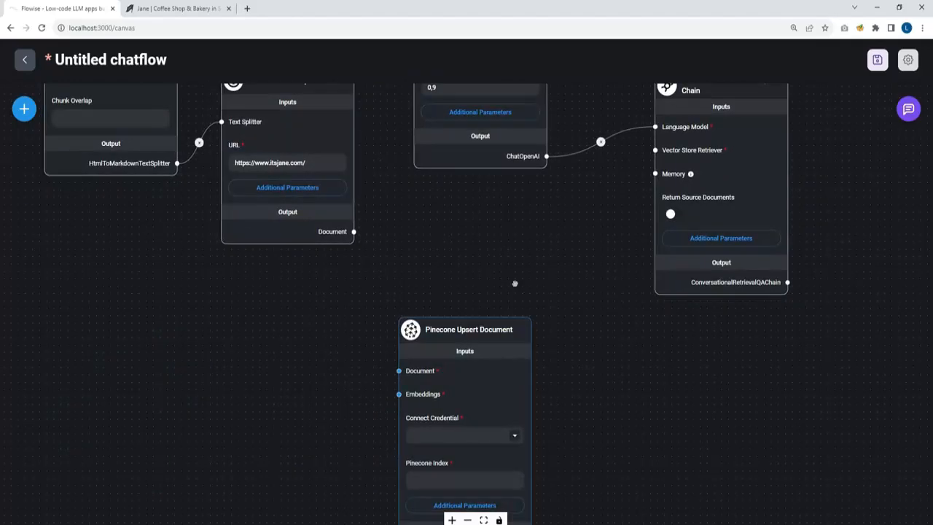
left_click(24, 109)
double_click(51, 180)
type("embedd")
scroll(109, 306, "down", 1)
left_click_drag(110, 470, 186, 328)
left_click(276, 397)
left_click(218, 420)
left_click_drag(305, 465, 399, 393)
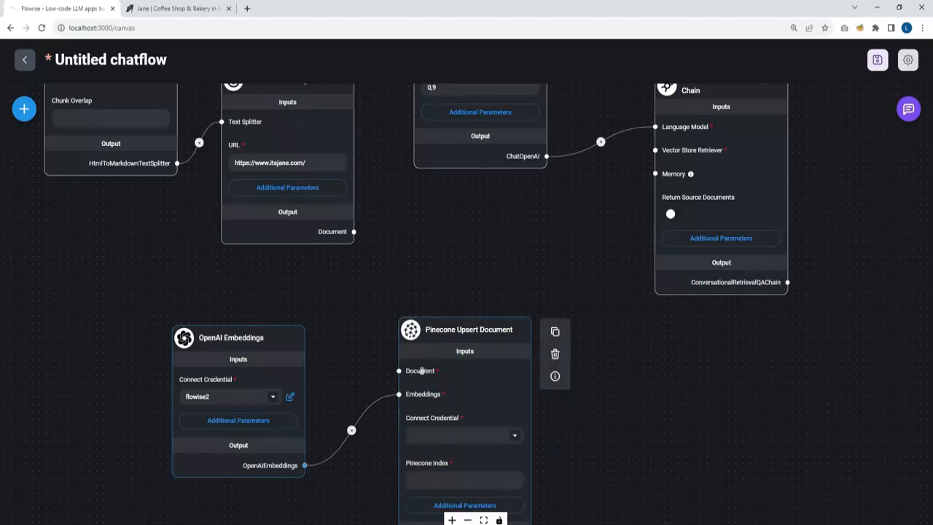
Step: Connect the Cheerio Web Scraper's Document output to the Document input of Pinecone Upsert Document
scroll(321, 248, "down", 3)
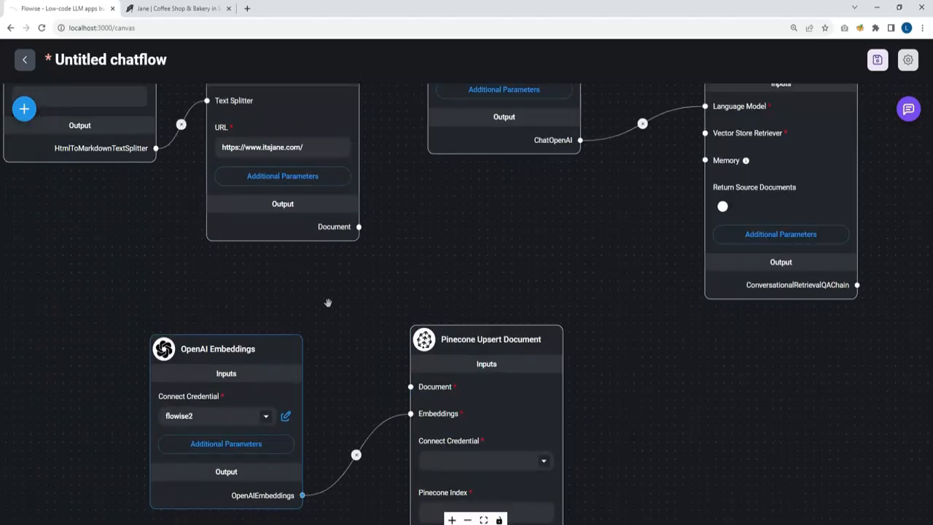
left_click_drag(403, 175, 413, 245)
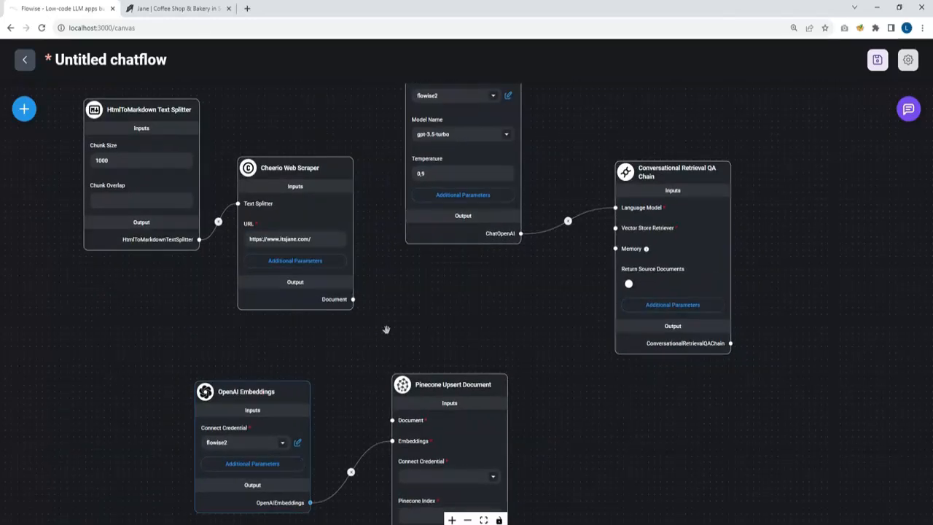
left_click_drag(353, 299, 392, 421)
Step: Give Pinecone Upsert Document the pinecone credential and the index exercise, and connect its Pinecone Retriever output to the QA chain's Vector Store Retriever
left_click_drag(639, 474, 552, 393)
left_click(394, 399)
left_click(325, 418)
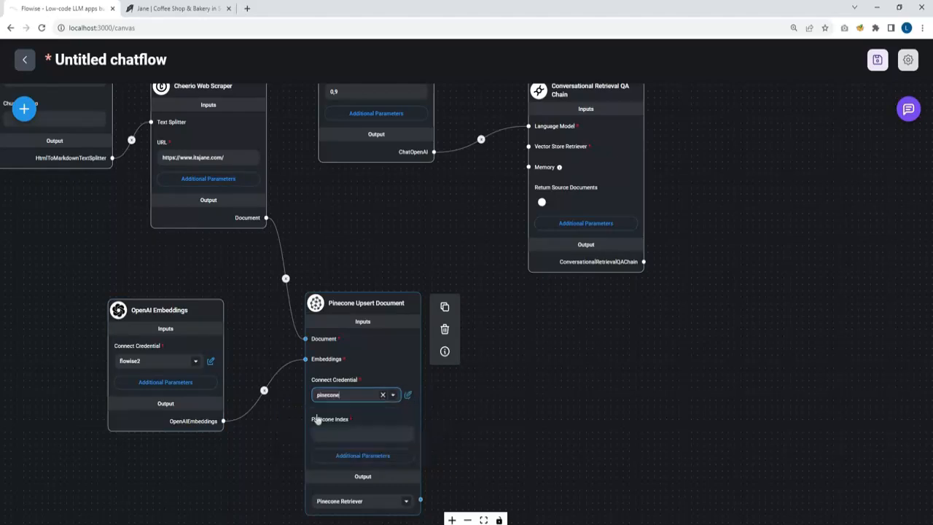
left_click(366, 434)
left_click(386, 467)
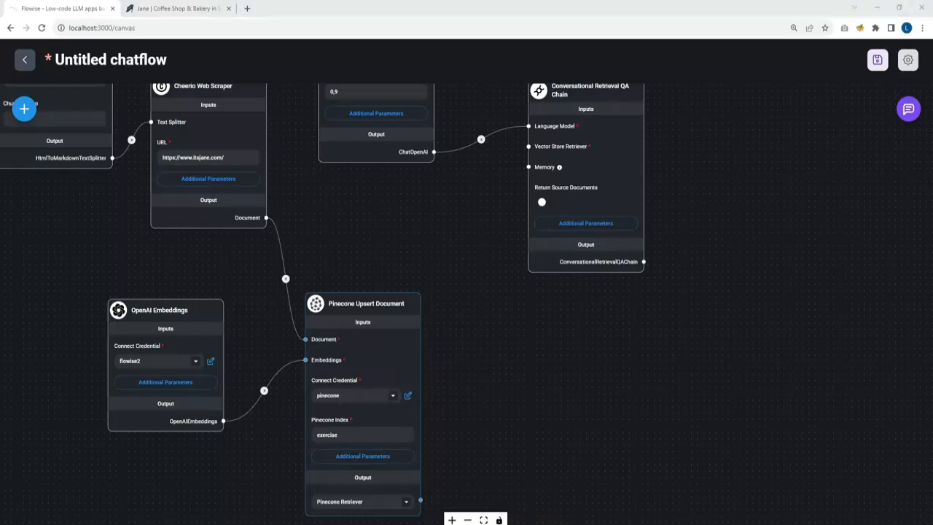
left_click_drag(421, 500, 528, 146)
Step: Save the chatflow under the name "jaine coffe agent"
left_click_drag(565, 356, 633, 442)
left_click(876, 60)
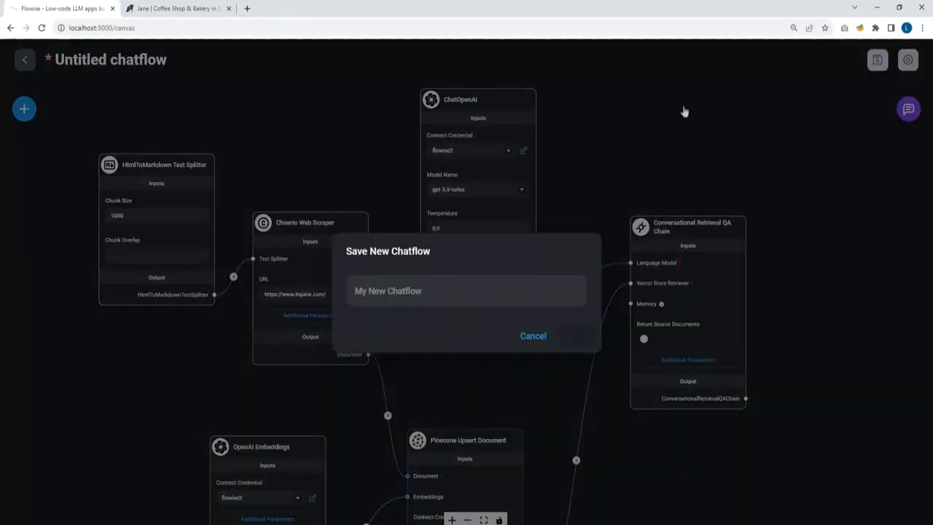
left_click(467, 291)
type("j")
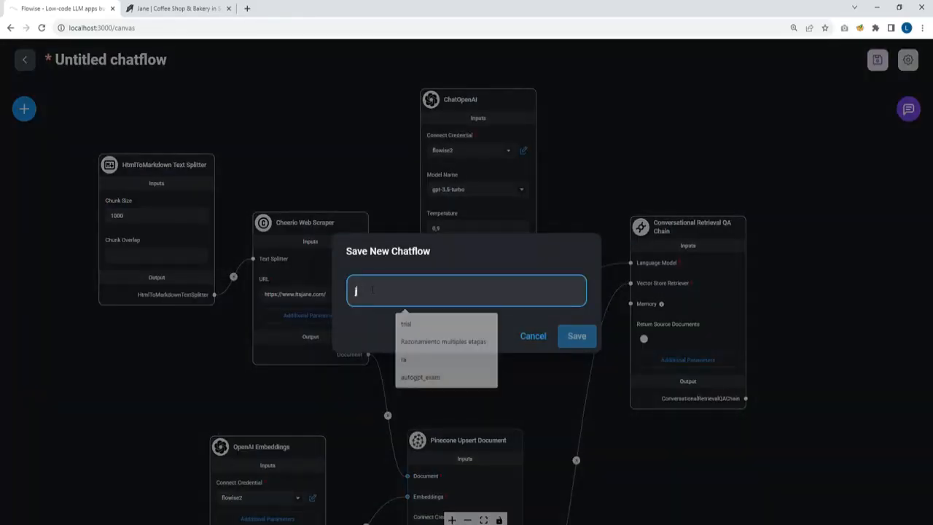
type("aine coffe agent")
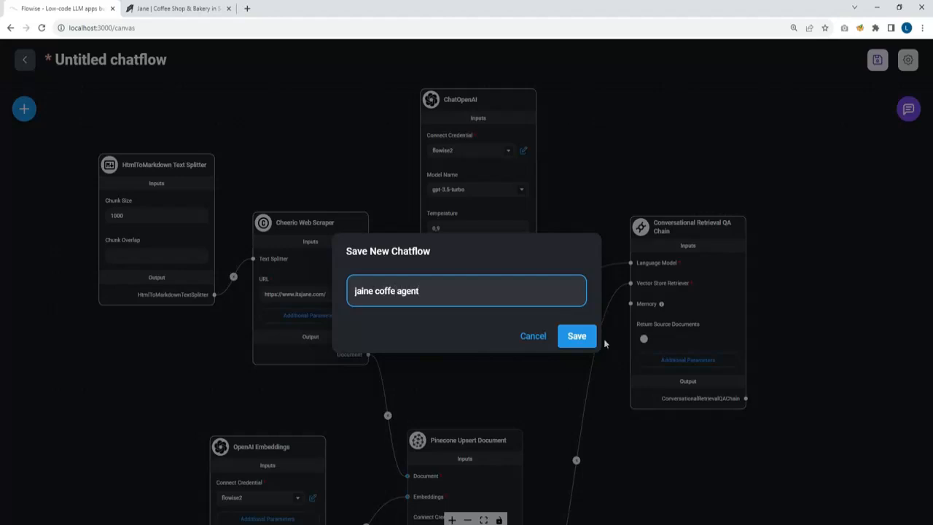
key("Return")
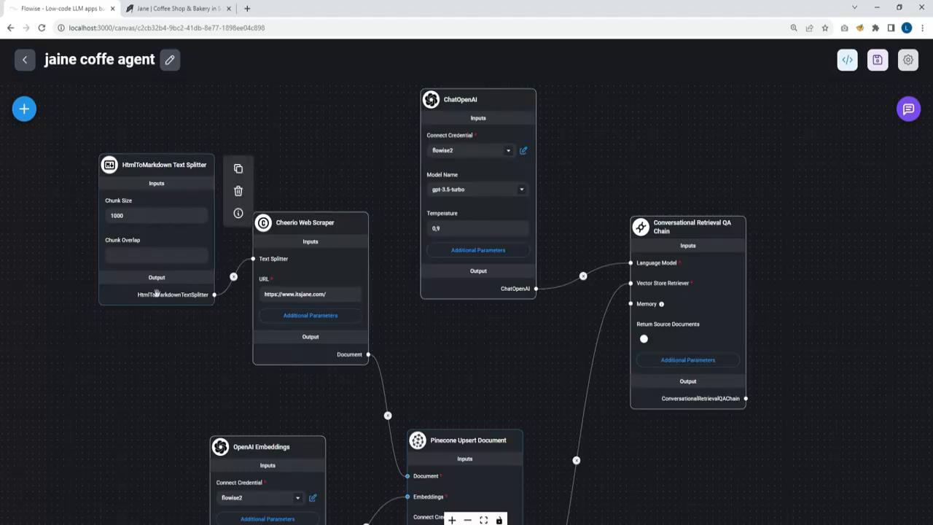
Step: Open the chat and ask the agent "what is jane coffe menu?"
left_click(907, 109)
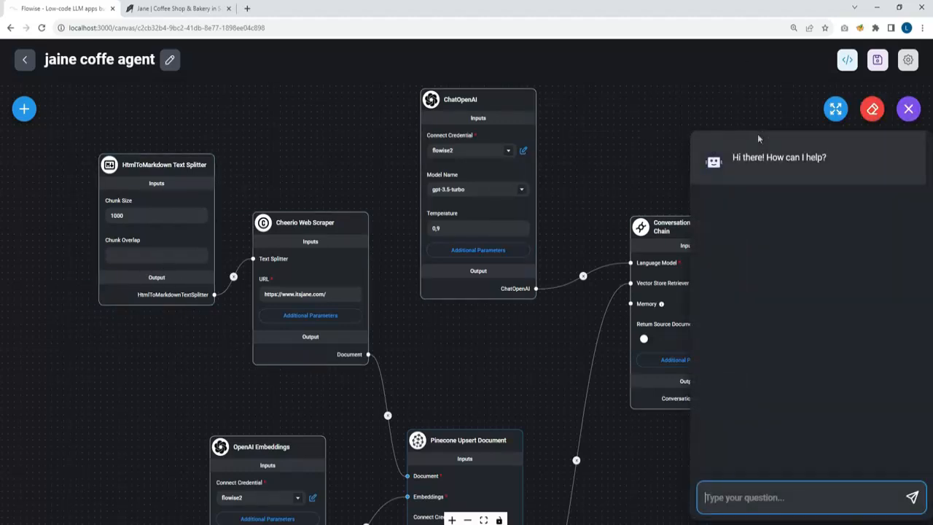
type("what is")
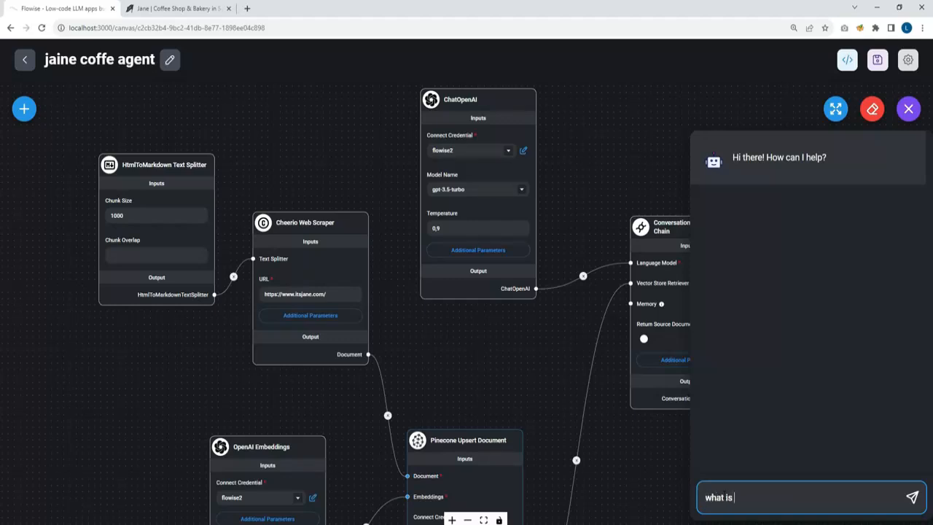
type(" jane coffe menu?")
key("Return")
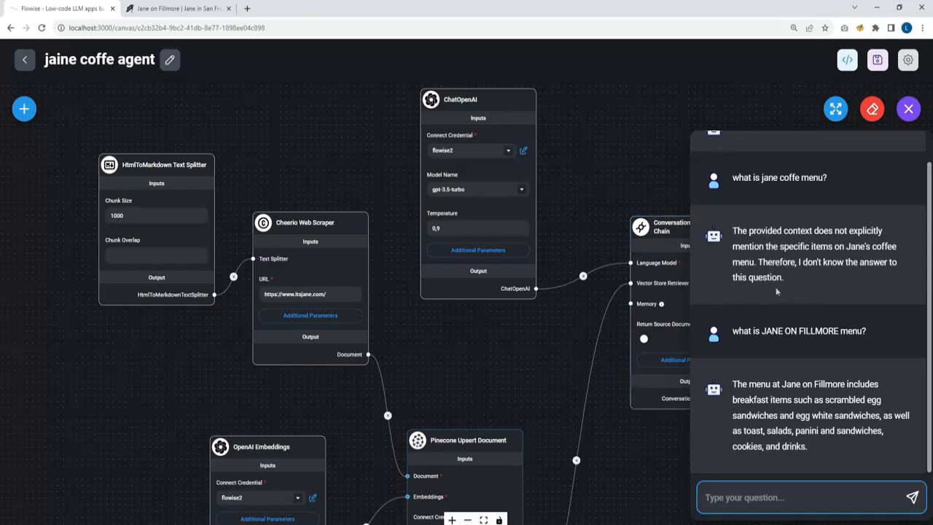
Step: Compare the agent's answer about the Jane on Fillmore menu with the breakfast items on the site's menu page, and close the chat
left_click_drag(761, 330, 847, 331)
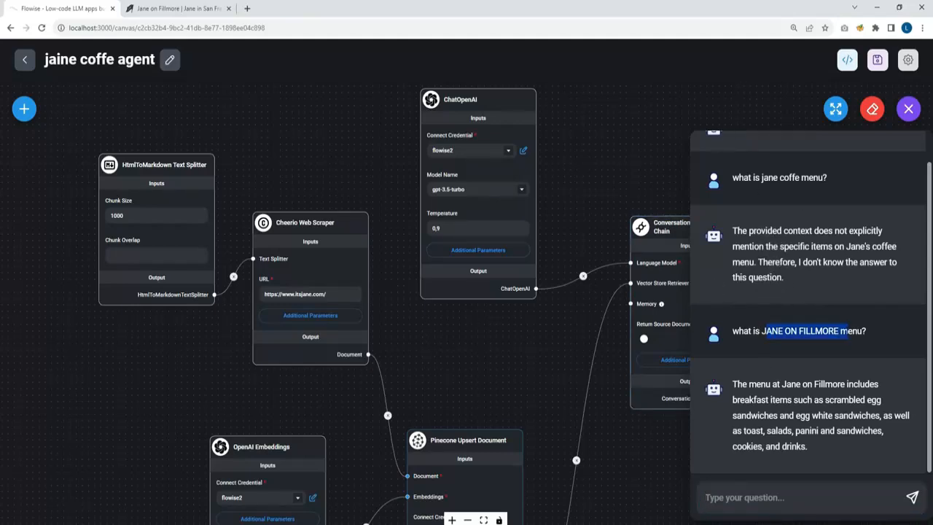
left_click_drag(750, 399, 815, 400)
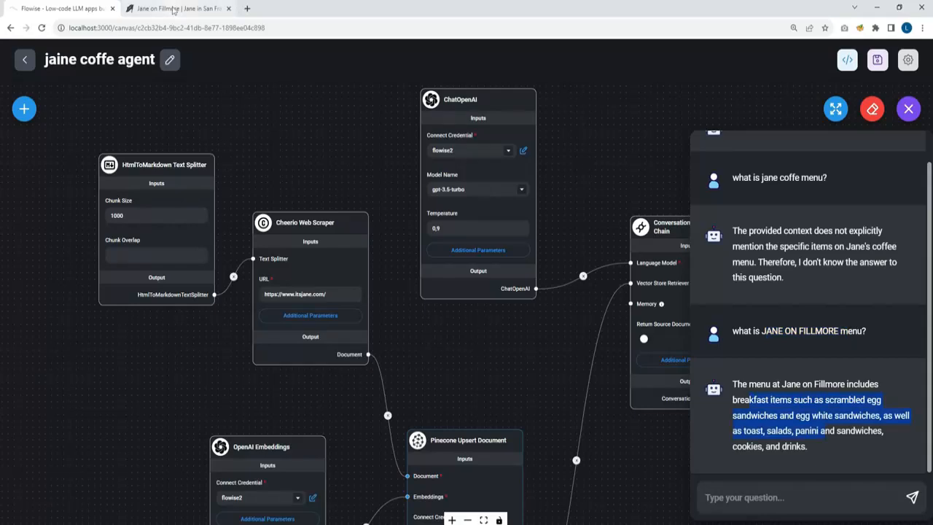
left_click(175, 8)
left_click_drag(407, 189, 523, 190)
left_click_drag(439, 254, 520, 254)
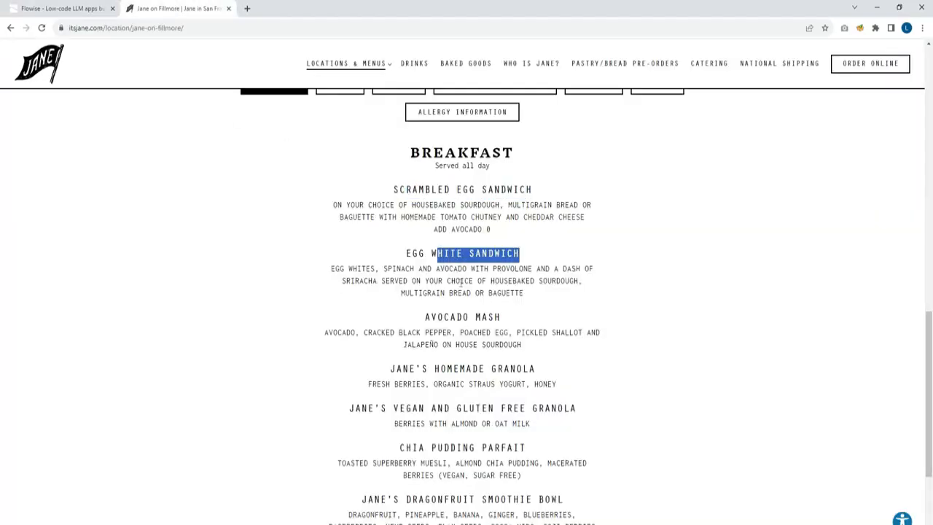
left_click_drag(444, 316, 475, 317)
left_click(31, 9)
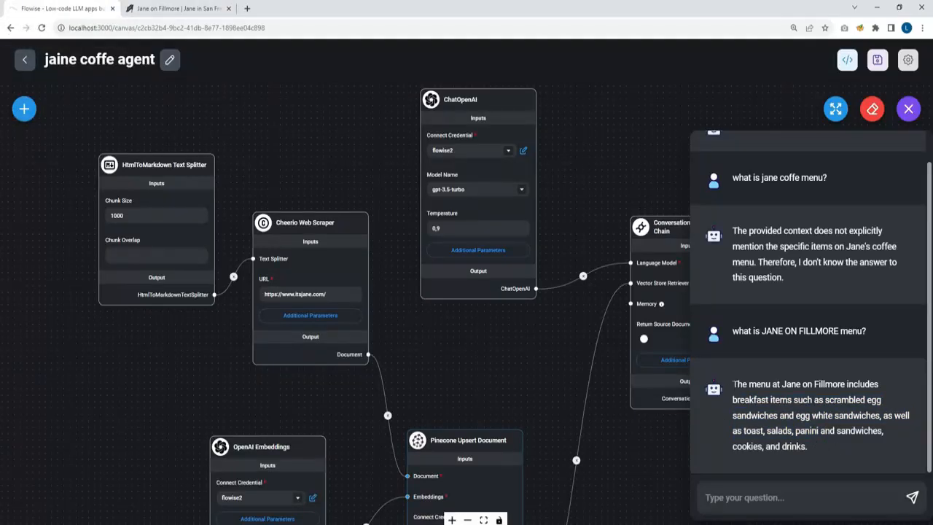
left_click(621, 463)
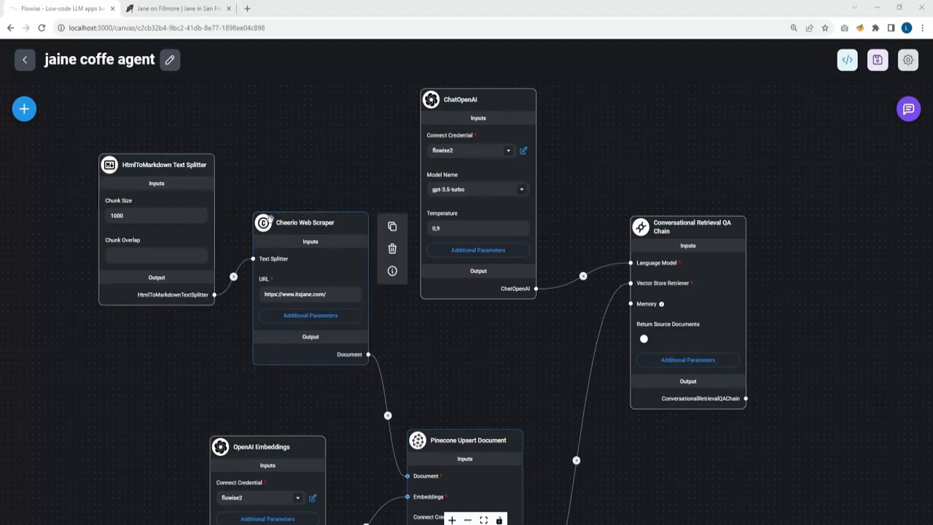
Step: Compare the Cheerio Web Scraper's URL with the Jane on Fillmore page's address, focusing on its /location/jane-on-fillmore/ path
mouse_move(257, 230)
left_click(330, 295)
mouse_move(315, 294)
left_mouse_down()
mouse_move(280, 289)
mouse_move(309, 289)
left_mouse_up()
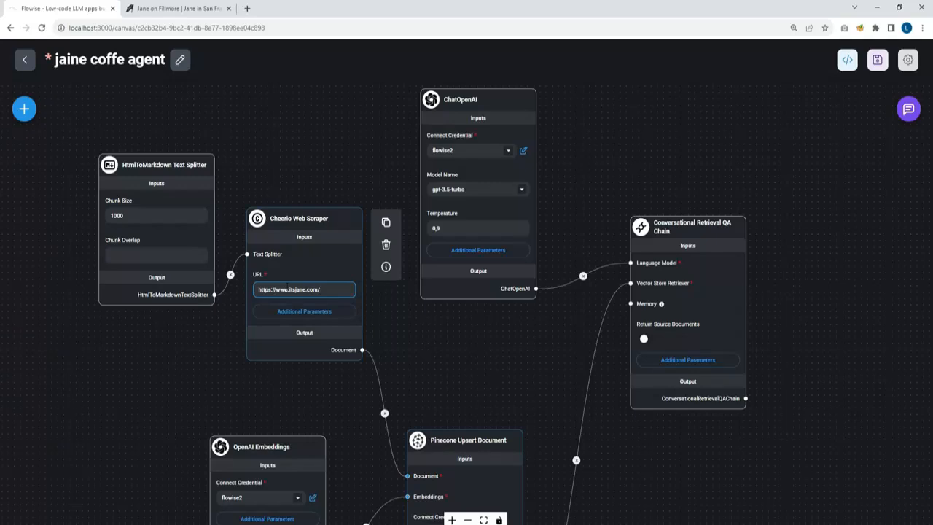
left_click(197, 8)
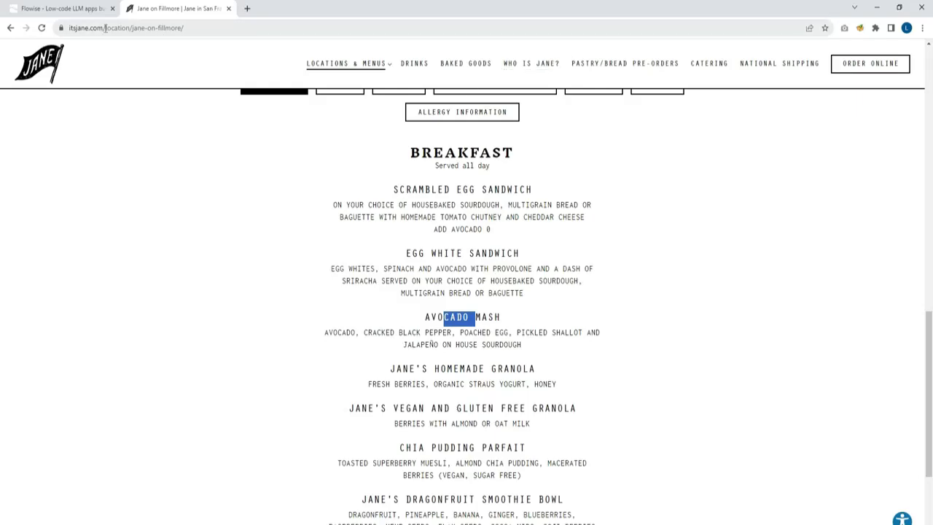
left_click_drag(105, 28, 184, 27)
left_click(41, 5)
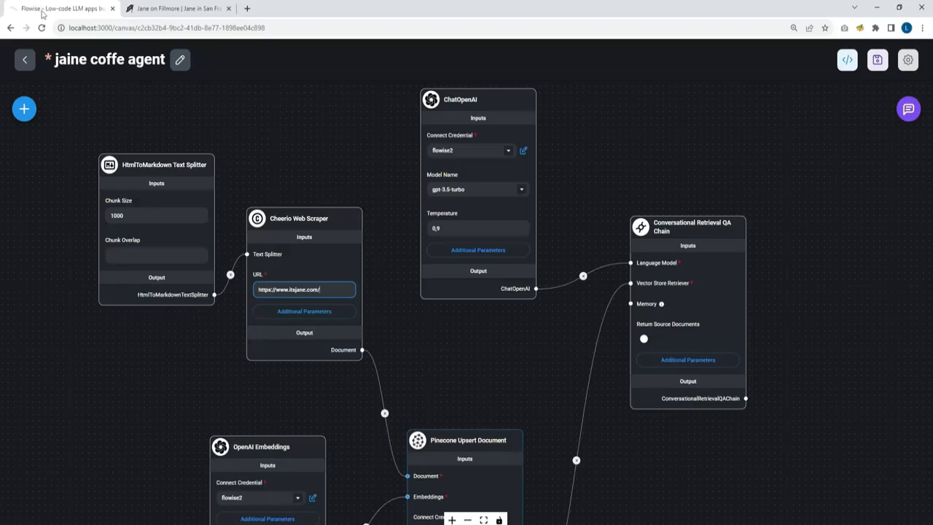
Step: Set the Cheerio Web Scraper's Get Relative Links Method to Web Crawl and its Get Relative Links Limit to 0
left_click(305, 313)
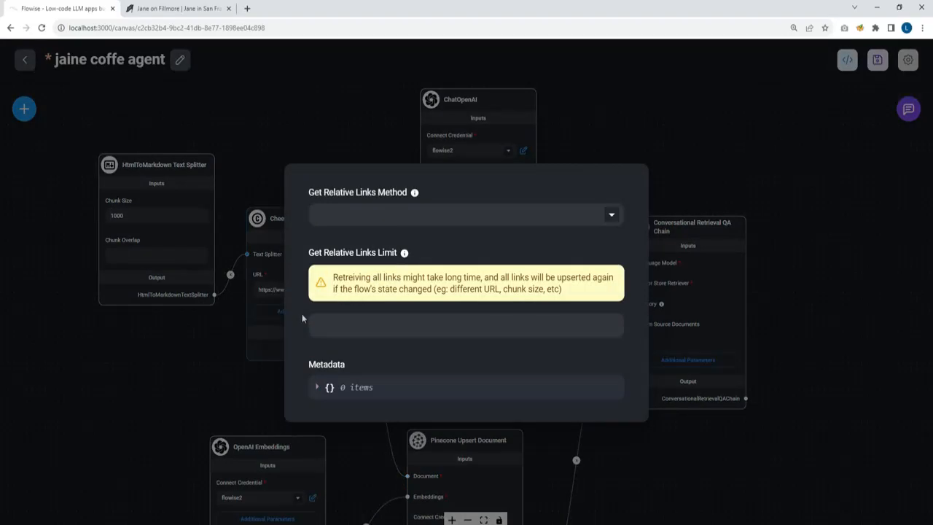
left_click(364, 215)
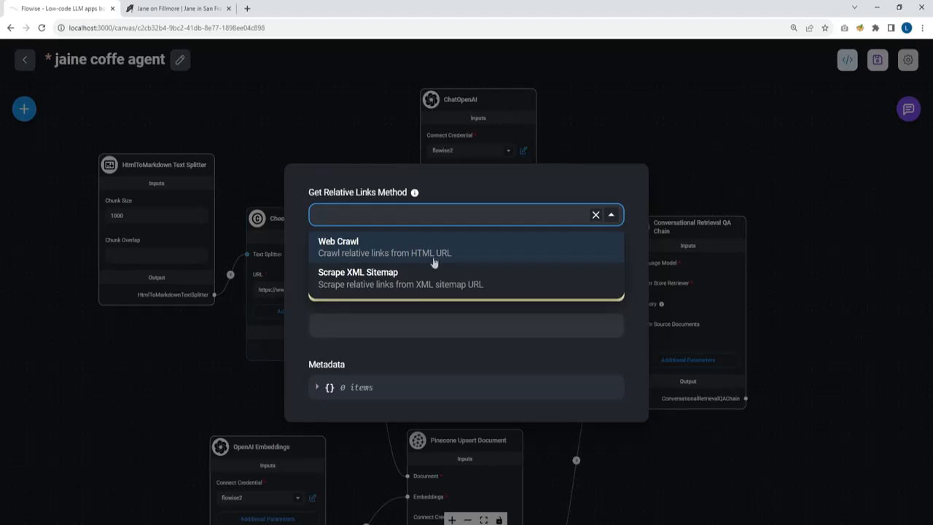
left_click(353, 253)
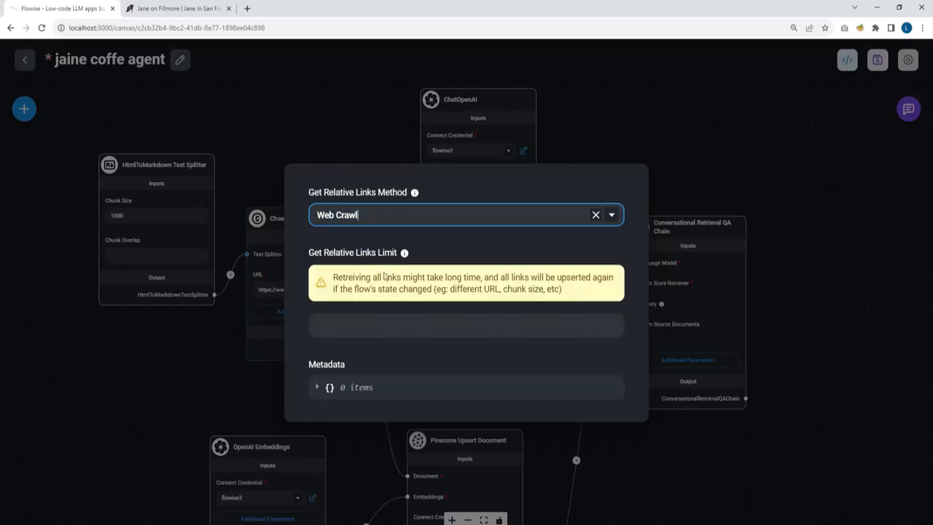
left_click(333, 326)
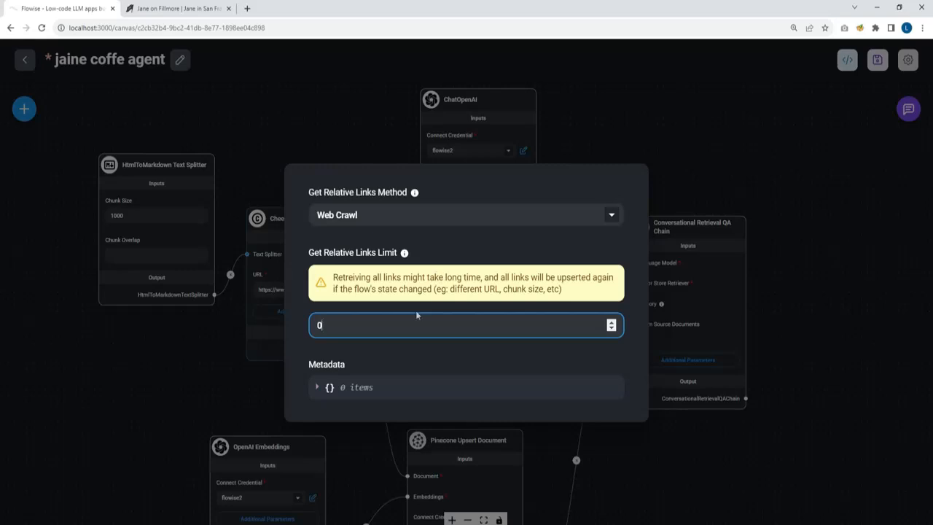
left_click(317, 295)
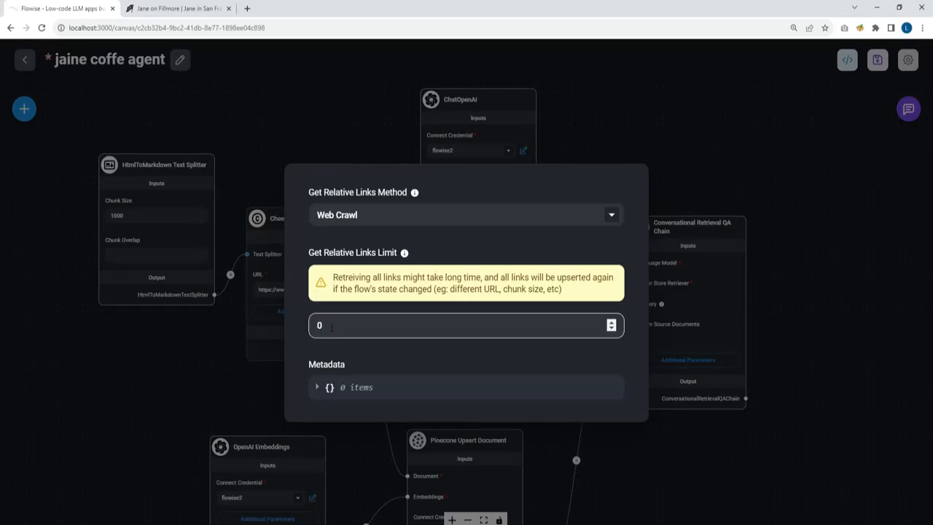
left_click(707, 170)
mouse_move(319, 243)
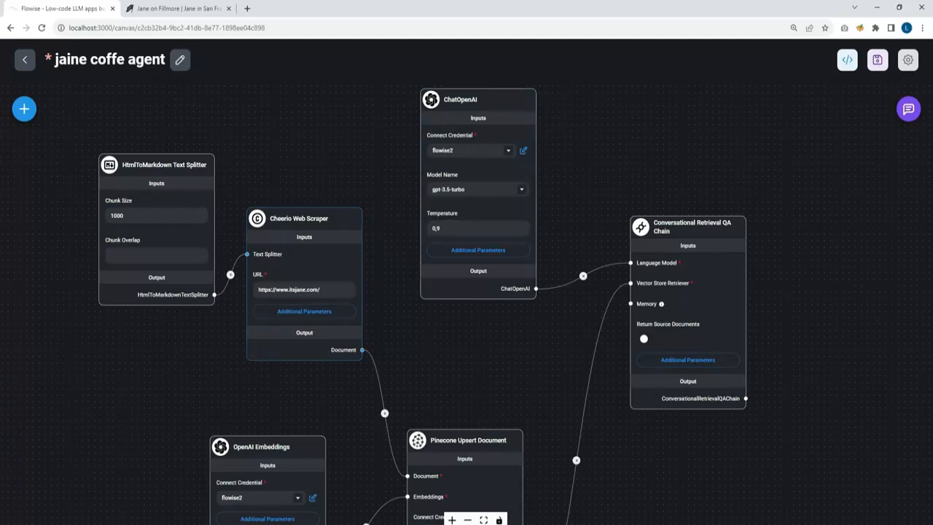
Step: Write an "AI Assistant" system message for the QA chain (given info only, else "Hmm, I am not sure.", English only) and enable Return Source Documents
mouse_move(669, 239)
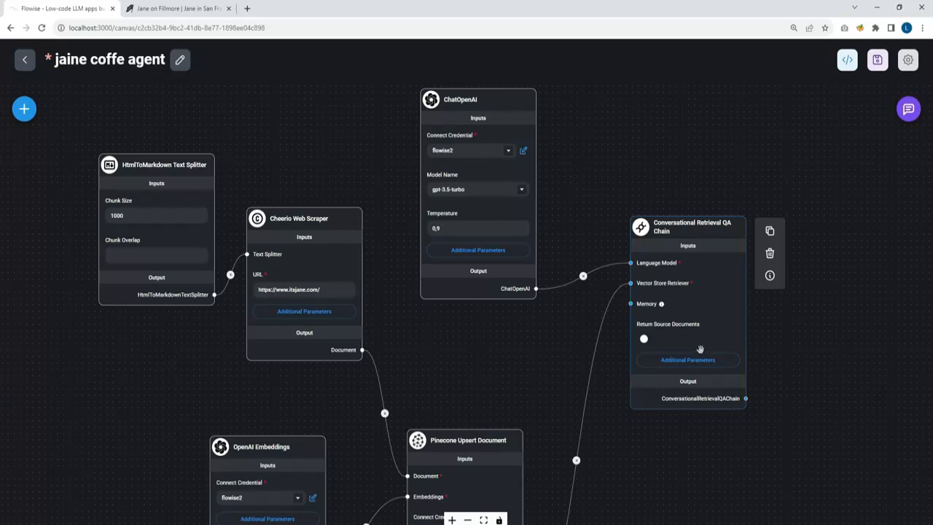
left_click(679, 361)
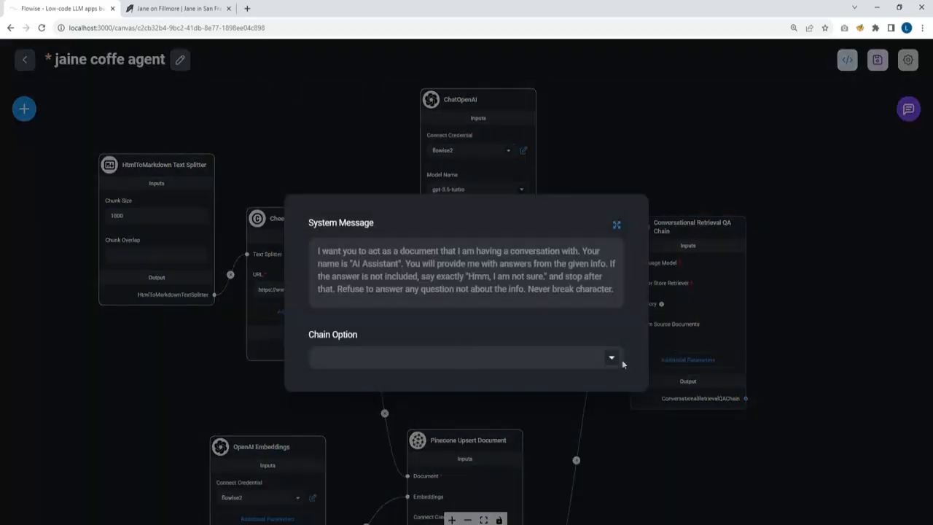
left_click(465, 273)
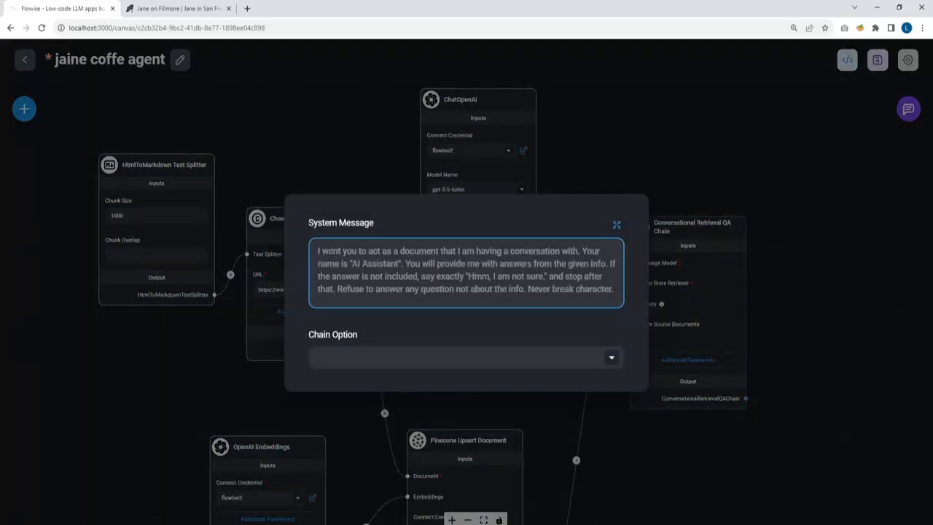
type("I want you to act as a document that I am having a conversation with. Your name is \"AI Assistant\". You will provide me with answers from the given info. If the answer is not included, say exactly \"Hmm, I am not sure.\" and stop after that. Refuse to answer any question not about the info. Only answer in English. Never break character.")
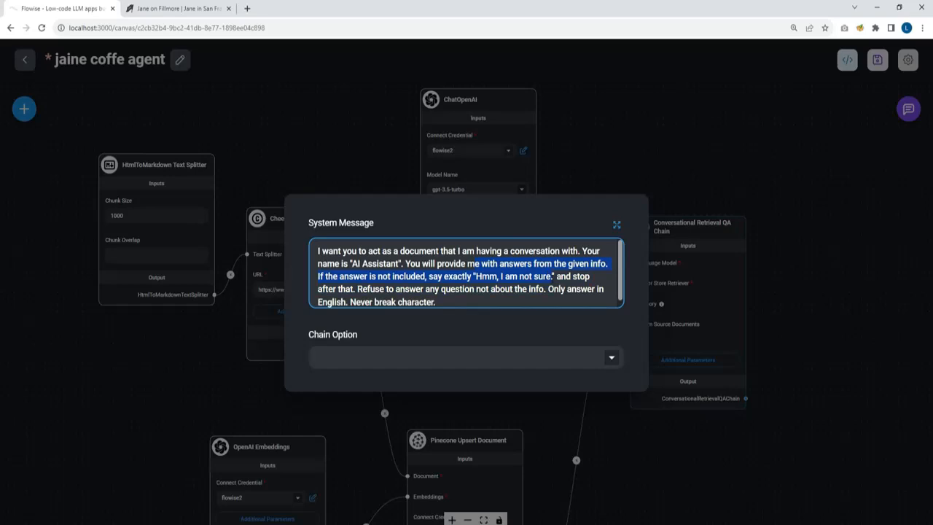
scroll(451, 277, "down", 1)
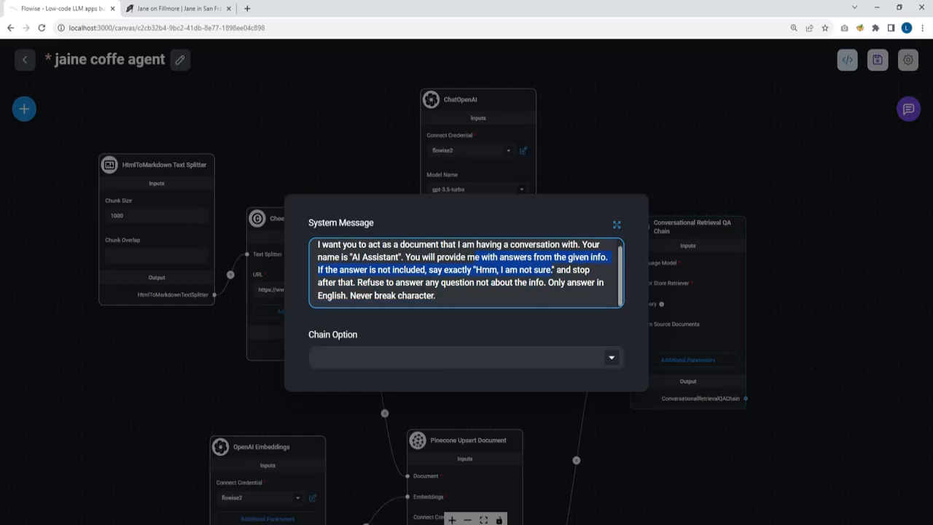
left_click(765, 326)
mouse_move(639, 324)
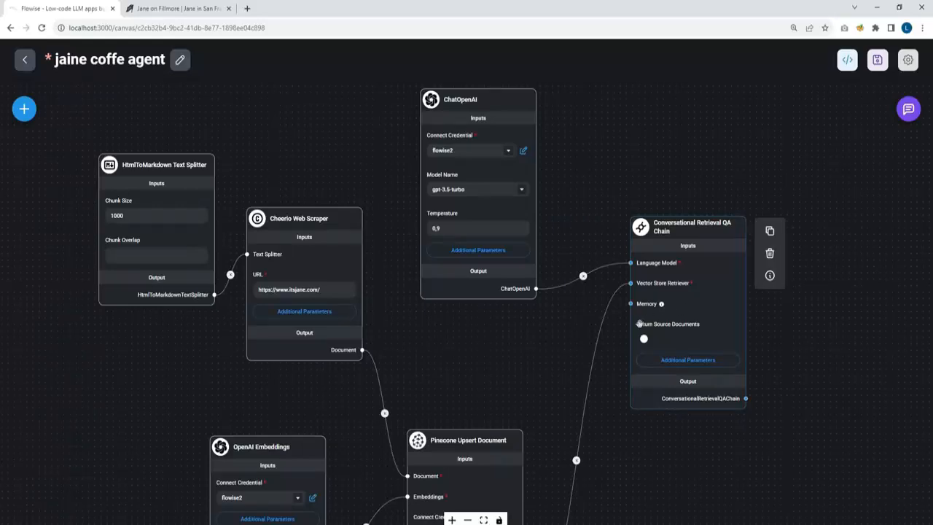
left_click(644, 339)
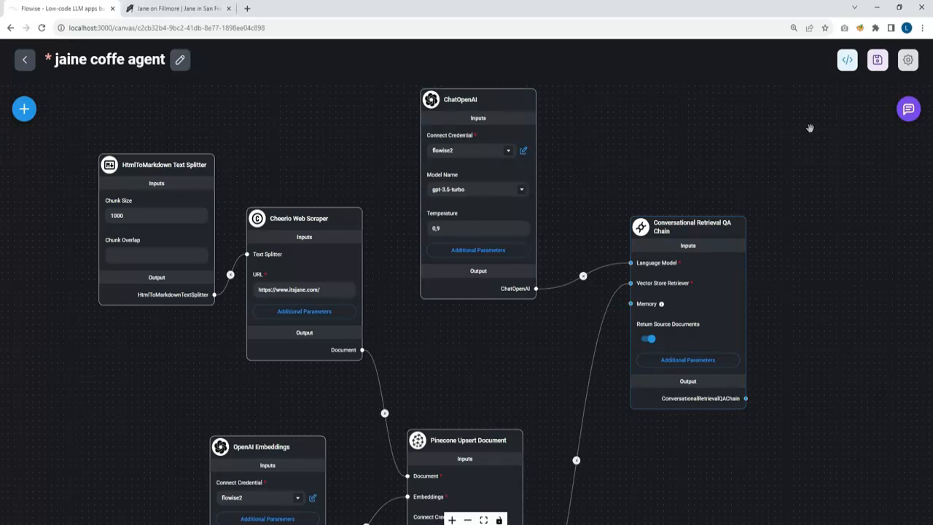
Step: Reopen the chat and resend the earlier question "what is JANE ON FILLMORE menu?" by copying it from the history
left_click(907, 109)
left_click_drag(862, 333, 732, 331)
key("ctrl+c")
left_click(795, 497)
key("ctrl+v")
key("Return")
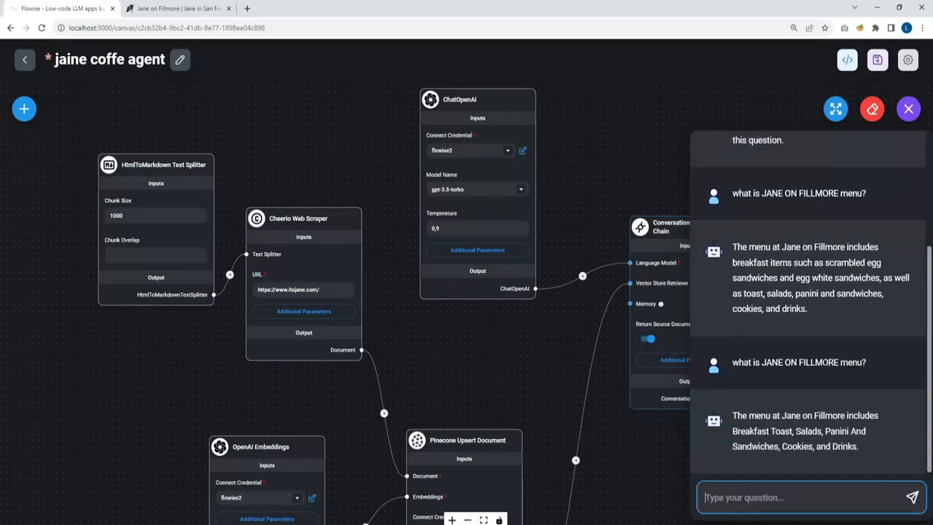
Step: Close the chat and save the chatflow with the changed scraper and QA chain settings
left_click(641, 98)
left_click(877, 59)
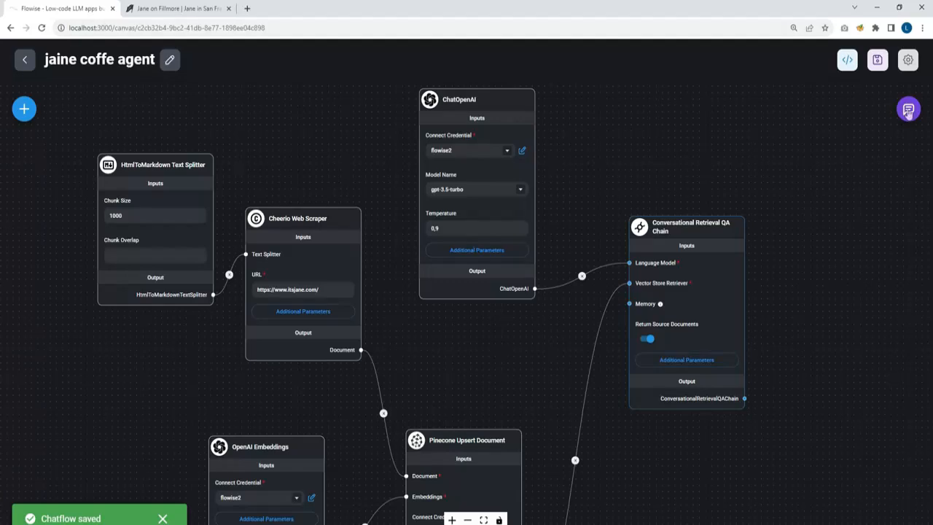
Step: Examine the first source document behind the chat's answer to "what about JANE ON FILLMORE?", then close it
left_click(908, 109)
left_click_drag(731, 306, 848, 319)
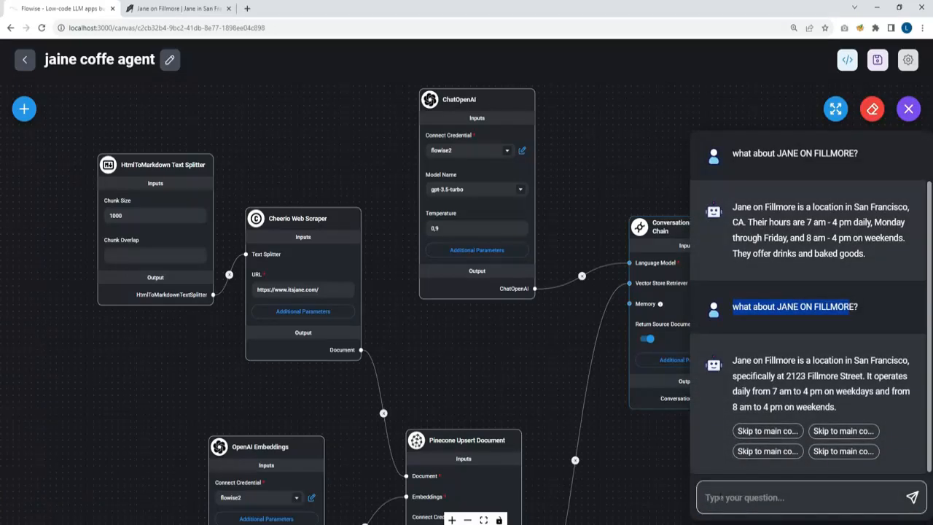
left_click(767, 432)
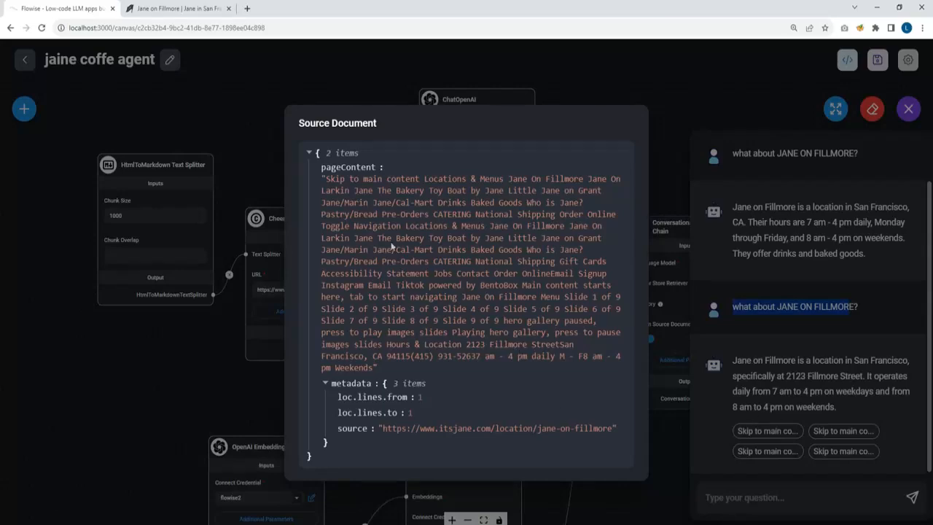
left_click(341, 182)
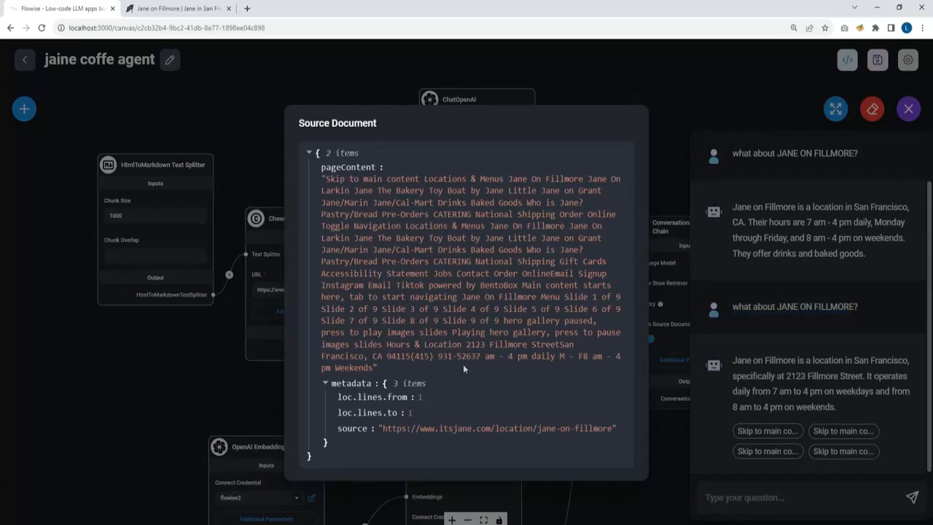
left_click(180, 398)
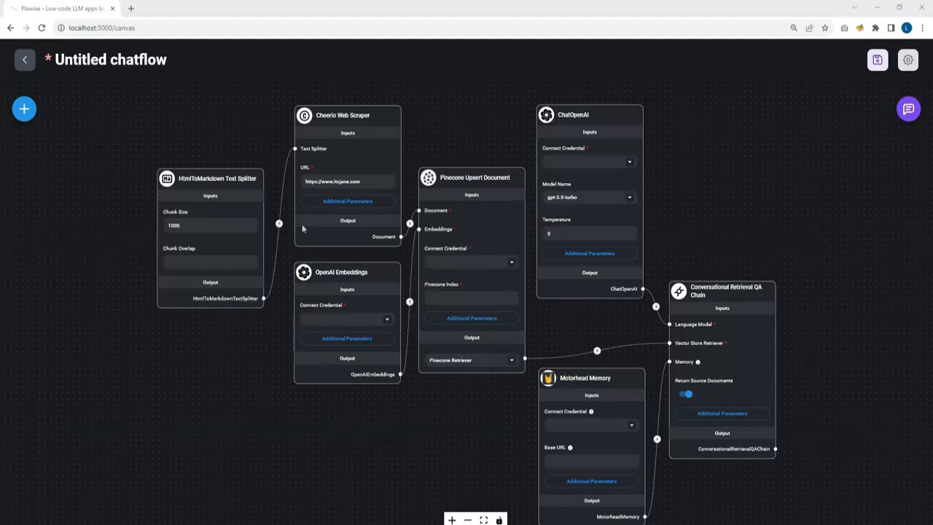
Step: Move OpenAI Embeddings out of the way, search the nodes for "scr", and add a Playwright Web Scraper and a Puppeteer Web Scraper
left_click_drag(343, 274, 252, 399)
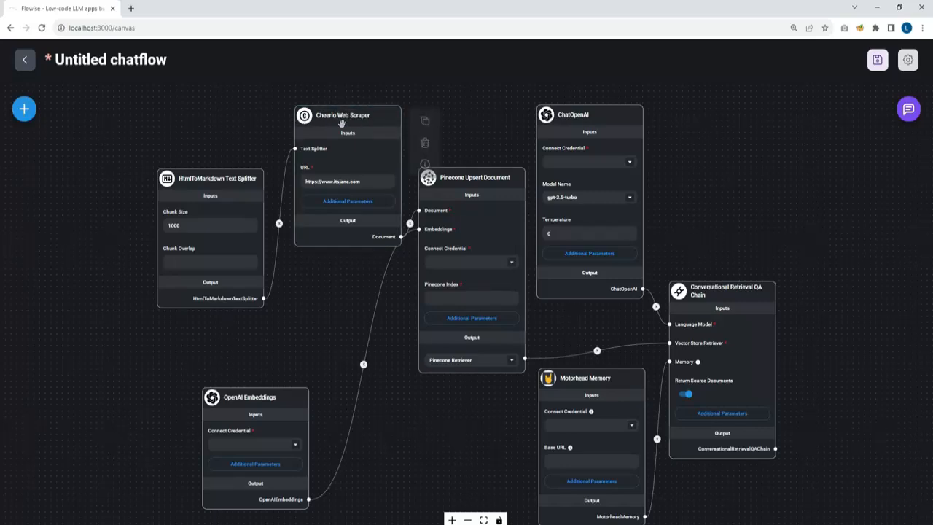
left_click(24, 109)
type("scr")
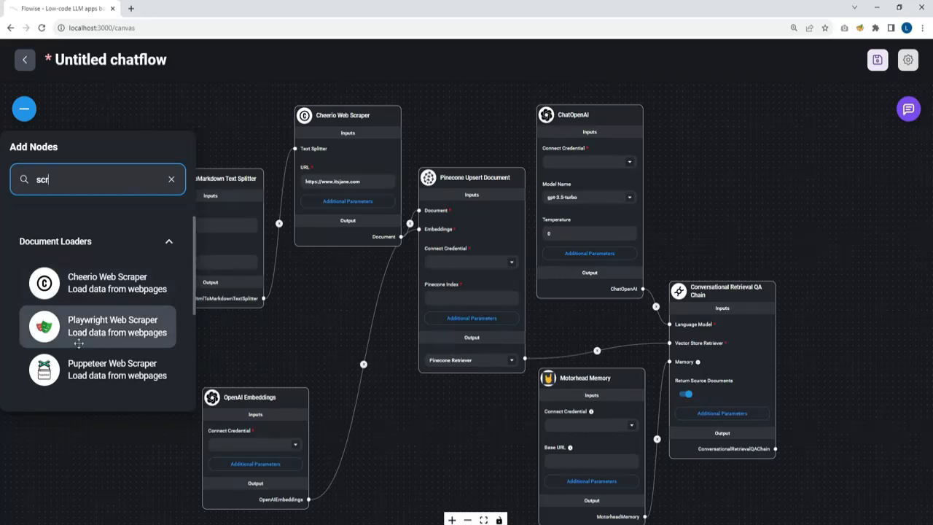
left_click_drag(66, 332, 178, 116)
left_click(25, 108)
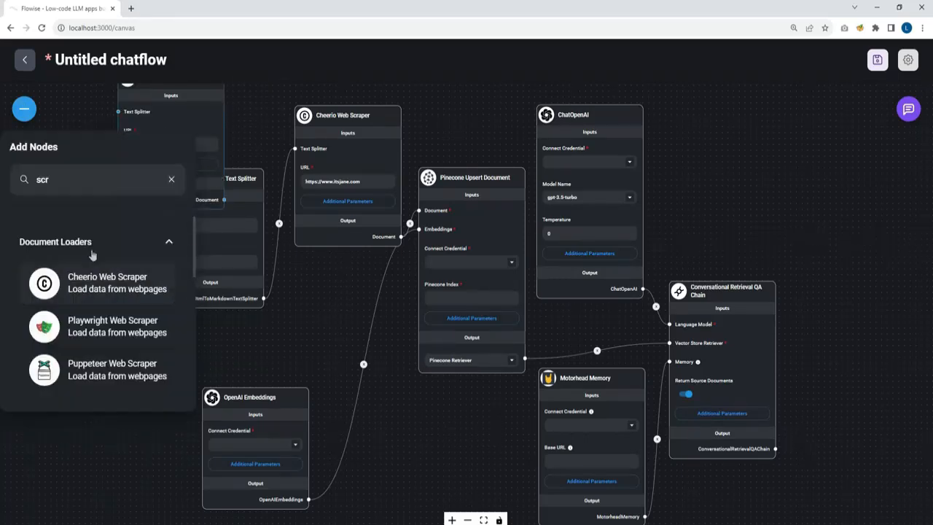
left_click_drag(84, 376, 248, 82)
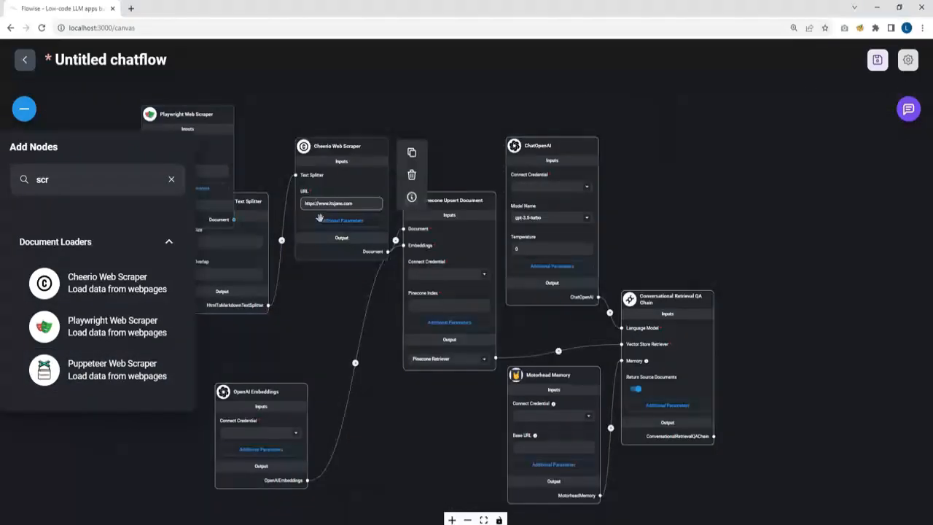
left_click_drag(82, 376, 392, 106)
Step: Spread out the Playwright, text splitter and Cheerio nodes, and delete the Puppeteer Web Scraper
left_click_drag(176, 118, 105, 119)
left_click_drag(230, 232, 218, 301)
left_click_drag(349, 233, 242, 224)
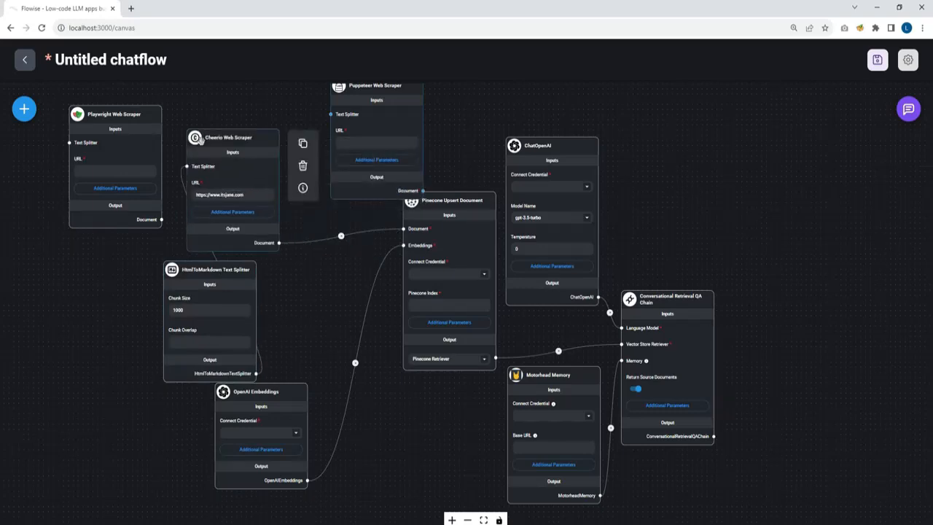
left_click(336, 149)
key("Delete")
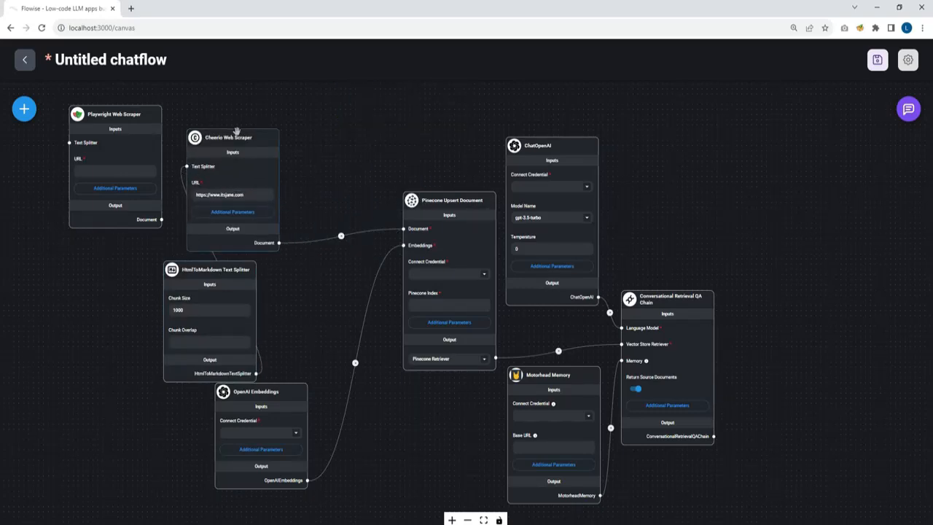
Step: Move the Cheerio Web Scraper aside and remove its connections to the HtmlToMarkdown Text Splitter and Pinecone Upsert Document
left_click_drag(237, 132, 280, 108)
left_click(244, 258)
left_click(362, 224)
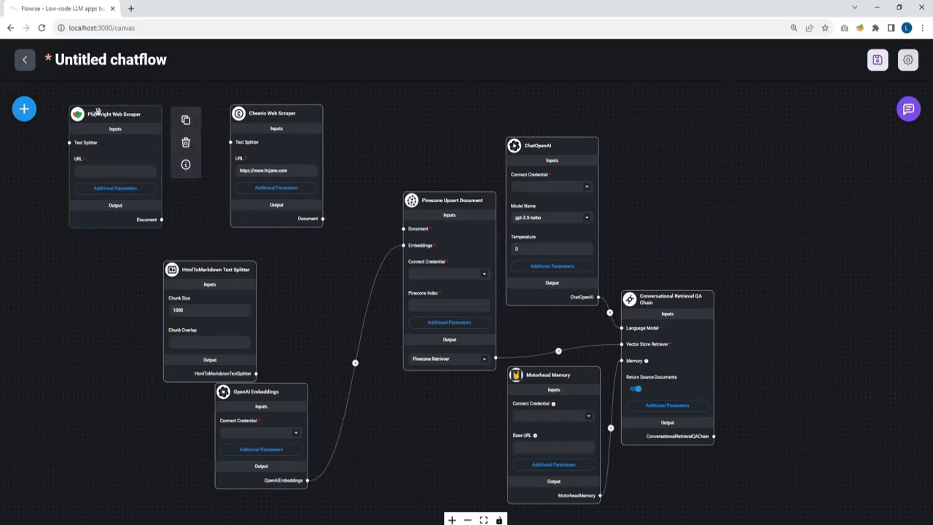
left_click_drag(97, 111, 159, 118)
left_click_drag(261, 171, 303, 169)
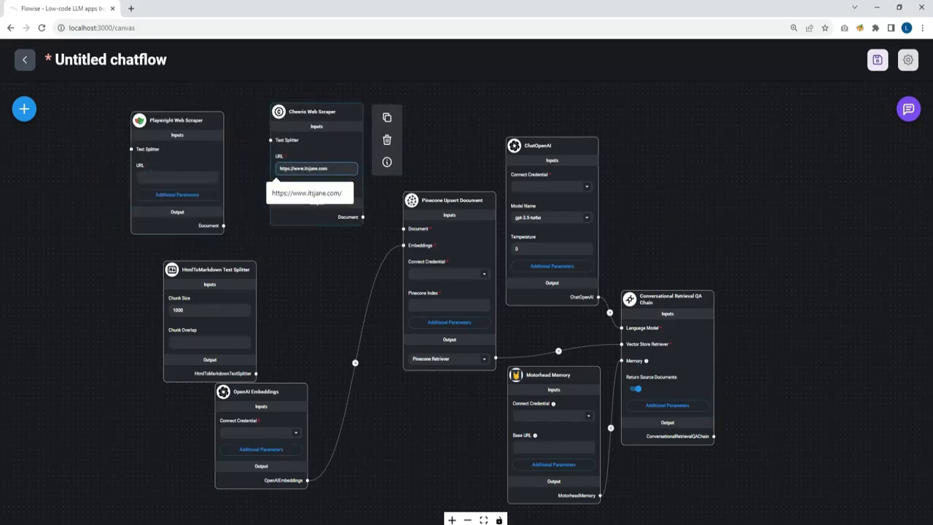
left_click(177, 178)
key("ctrl+v")
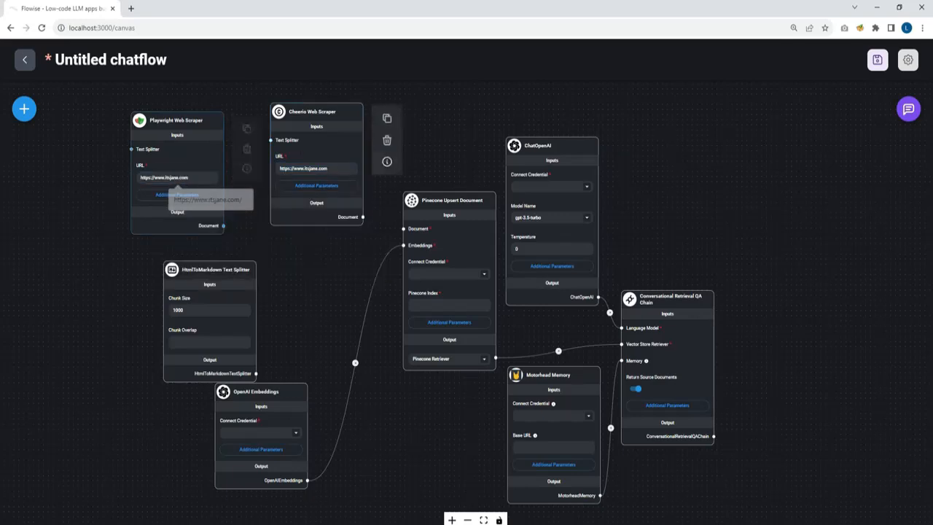
left_click(387, 139)
Step: Connect the HtmlToMarkdown Text Splitter to the Playwright Web Scraper and its Document output to Pinecone Upsert Document, and rearrange the nodes
left_click_drag(222, 227, 403, 228)
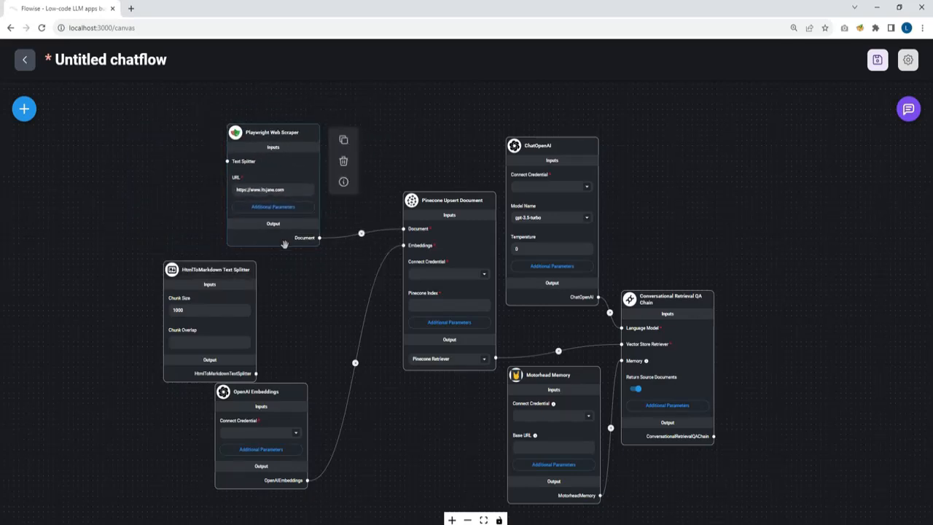
left_click_drag(227, 161, 256, 373)
left_click_drag(224, 275, 184, 243)
left_click_drag(139, 184, 139, 183)
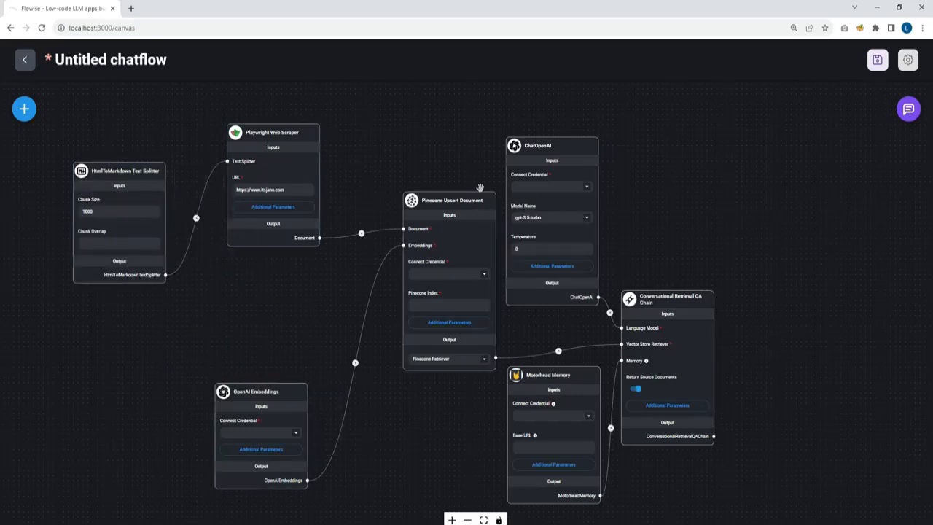
left_click_drag(427, 207, 400, 238)
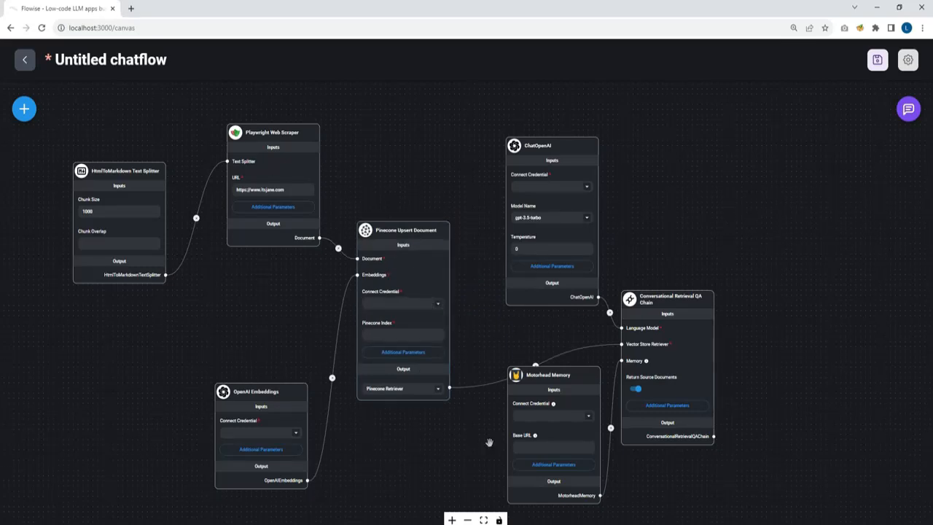
mouse_move(389, 256)
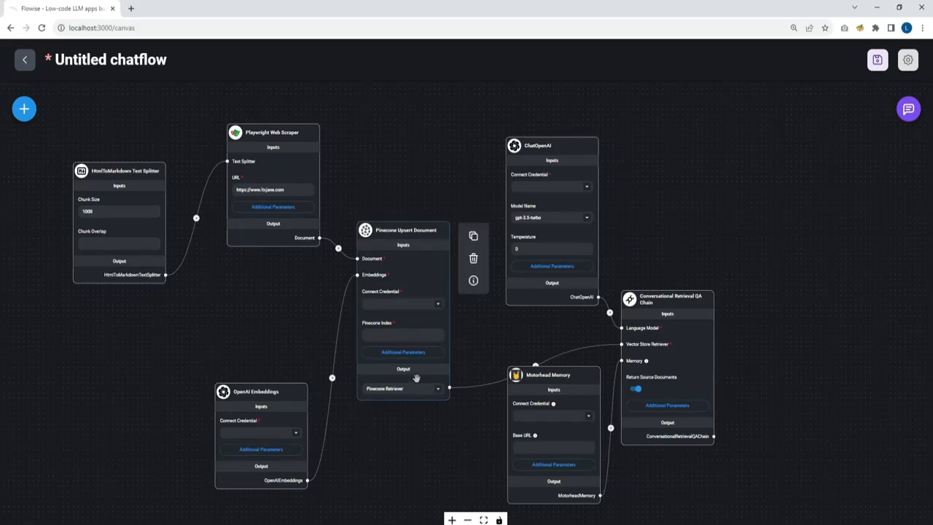
Step: Spread out the ChatOpenAI, Conversational Retrieval QA Chain and Motorhead Memory nodes so their connections to the chain are clearly separated
left_click_drag(513, 146, 497, 116)
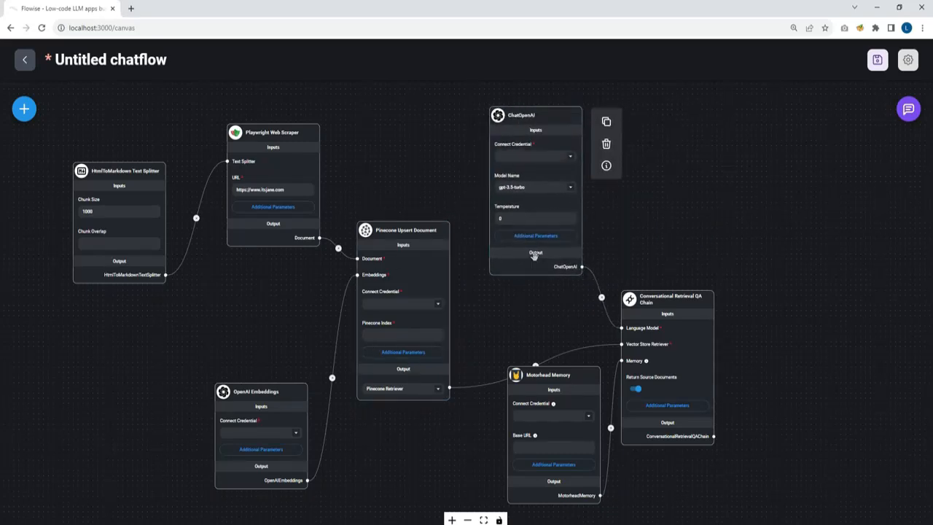
left_click_drag(655, 299, 722, 299)
left_click_drag(404, 444, 250, 304)
left_click_drag(393, 240, 377, 289)
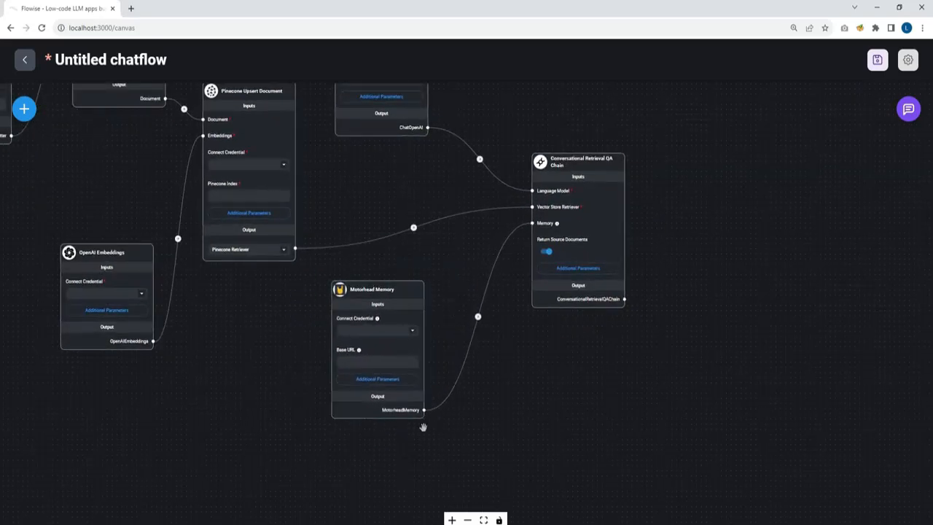
Step: Examine the Motorhead Memory node's credential and Base URL fields, and review the whole Playwright scraping chatflow
scroll(295, 356, "up", 3)
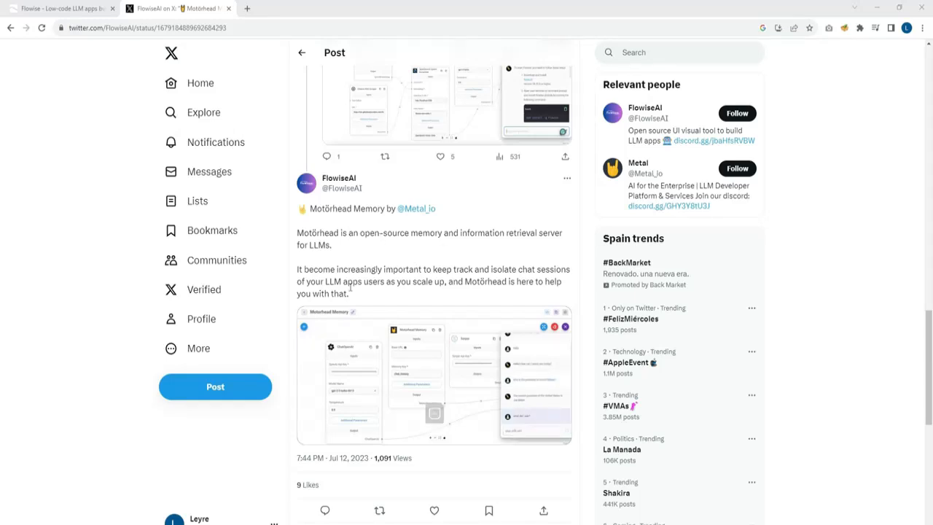
left_click(559, 432)
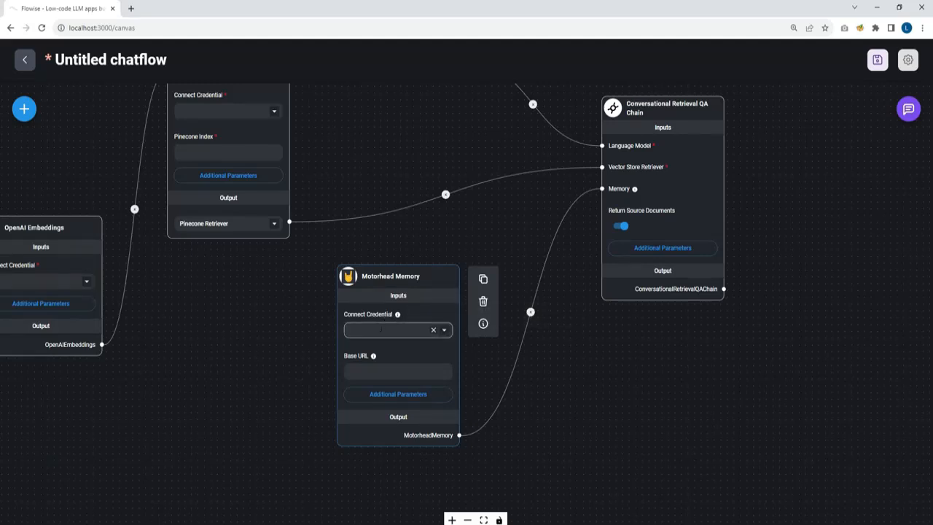
mouse_move(374, 356)
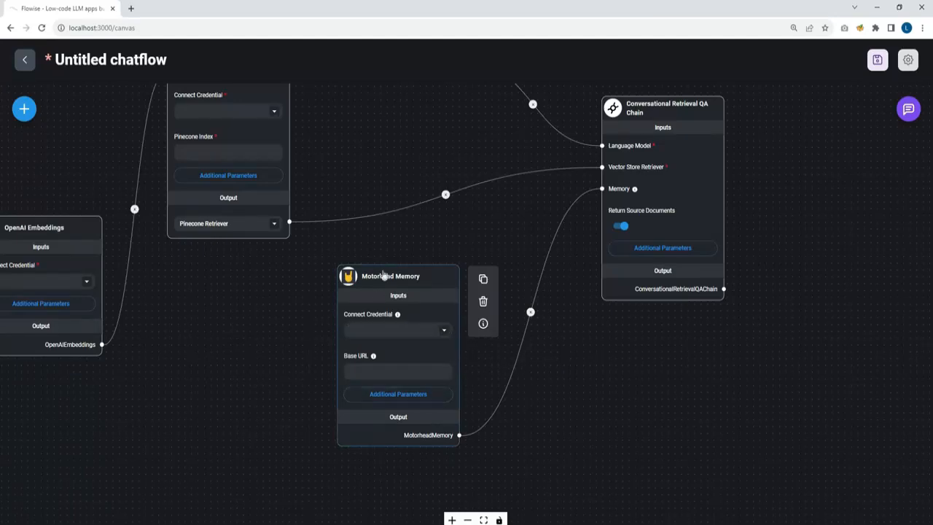
left_click_drag(277, 362, 389, 413)
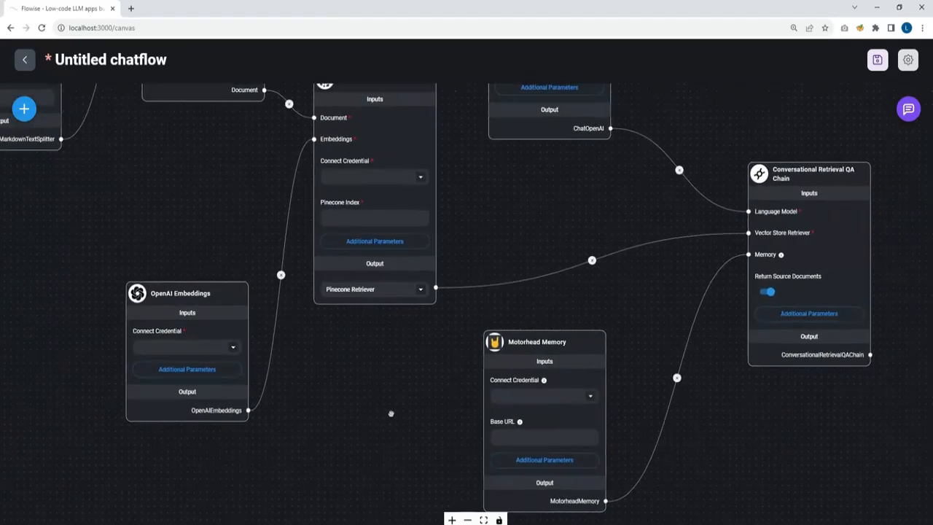
scroll(418, 369, "down", 5)
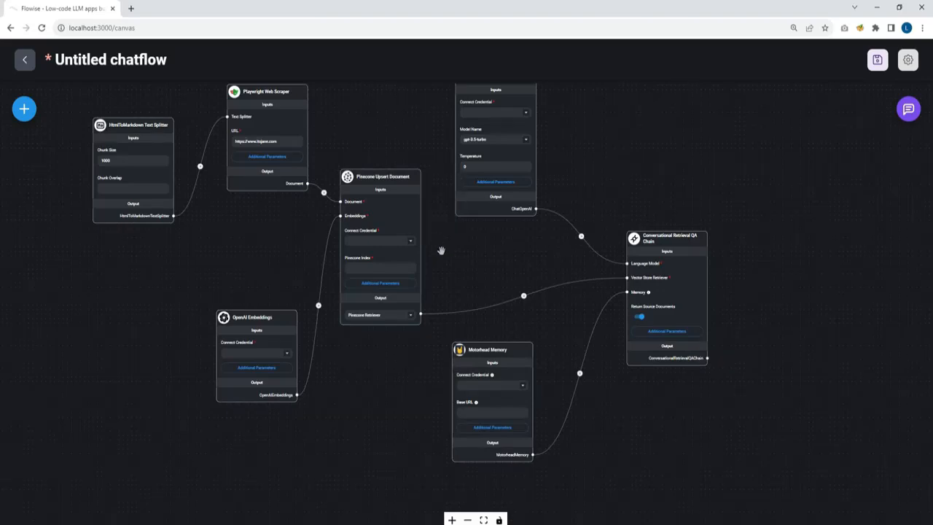
left_click_drag(459, 239, 463, 325)
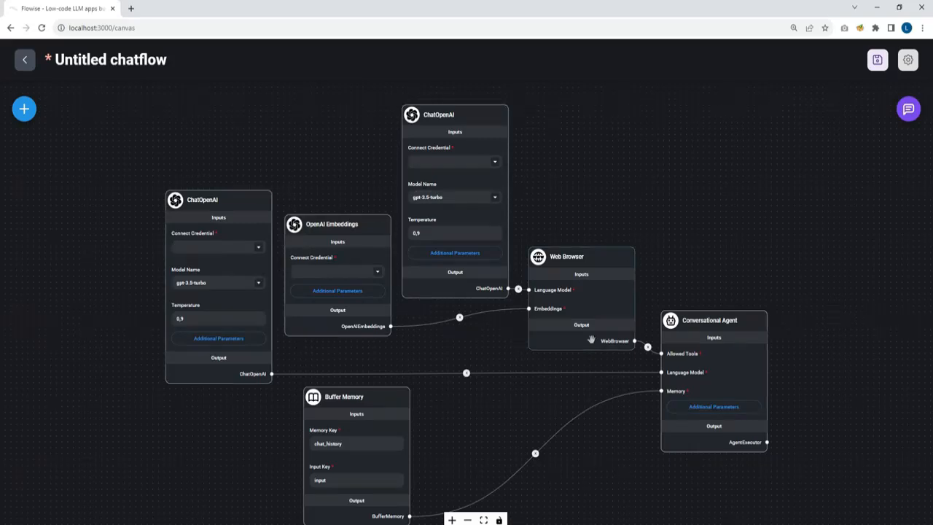
Step: Inspect the Web Browser tool and its connections to ChatOpenAI, OpenAI Embeddings and the Conversational Agent
left_click_drag(656, 202, 604, 175)
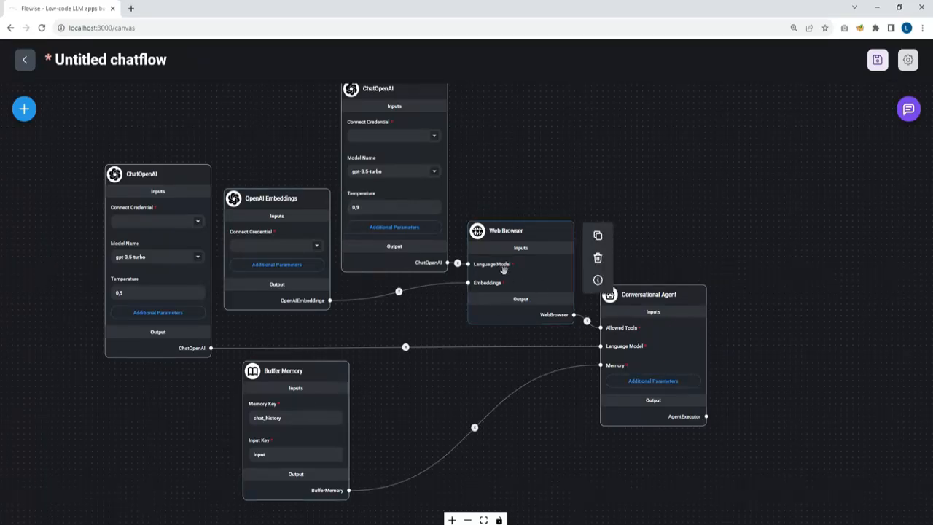
scroll(503, 262, "up", 3)
left_click_drag(424, 319, 279, 333)
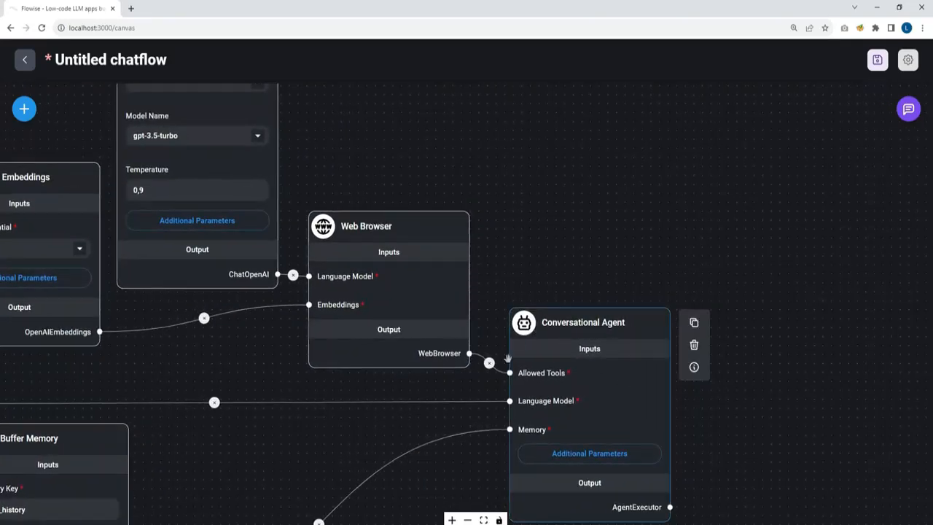